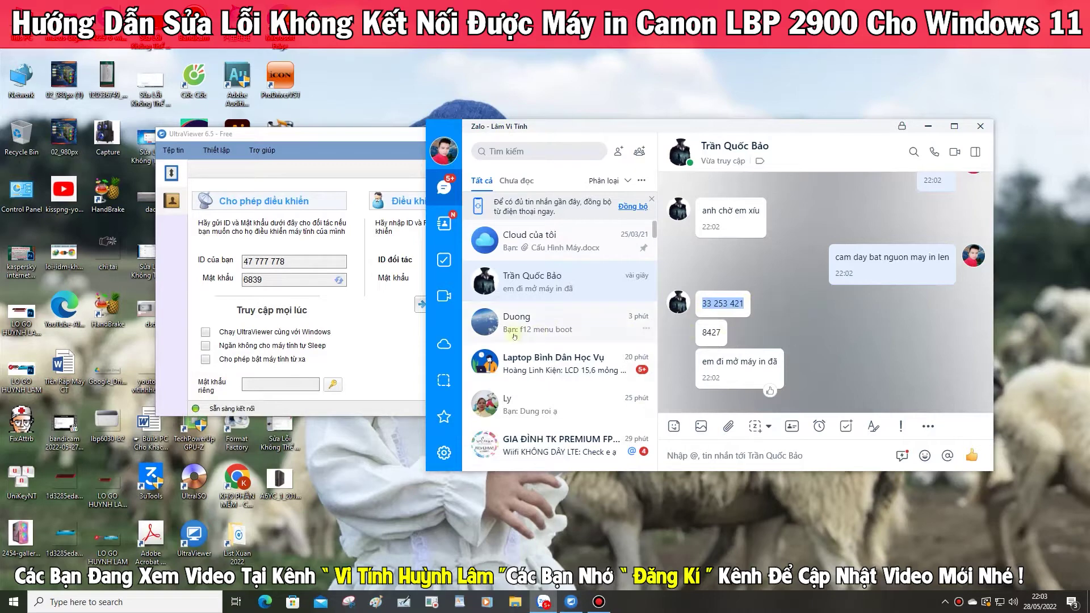
Step: Paste the partner's ID and password from the chat into UltraViewer and start the remote session
left_click_drag(296, 138, 152, 160)
left_click(327, 284)
type("33 253 421")
left_click_drag(722, 335, 685, 333)
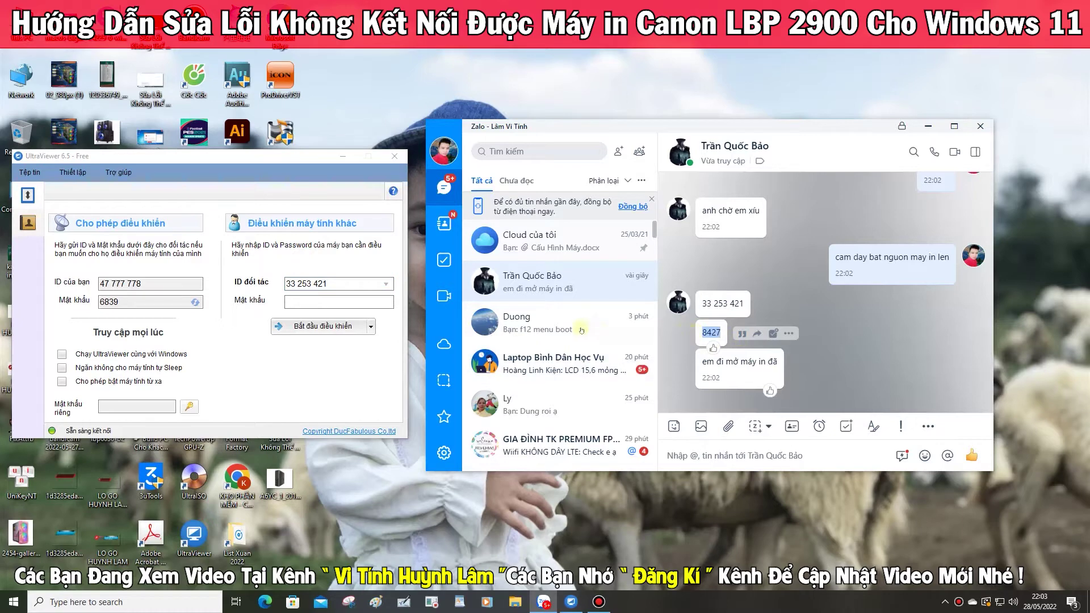
left_click(367, 307)
key("ctrl+v")
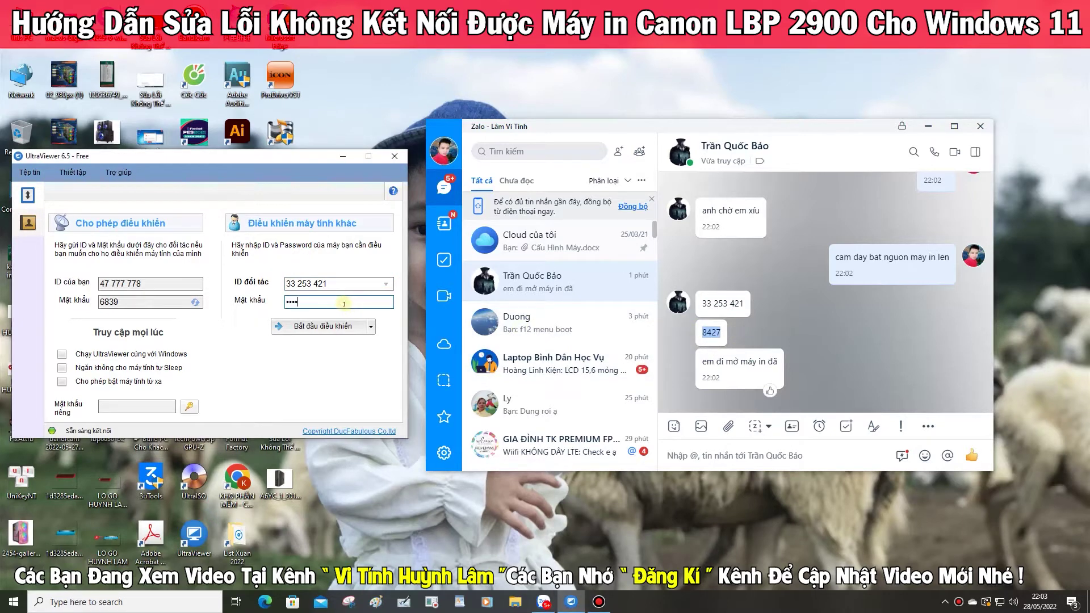
left_click(334, 326)
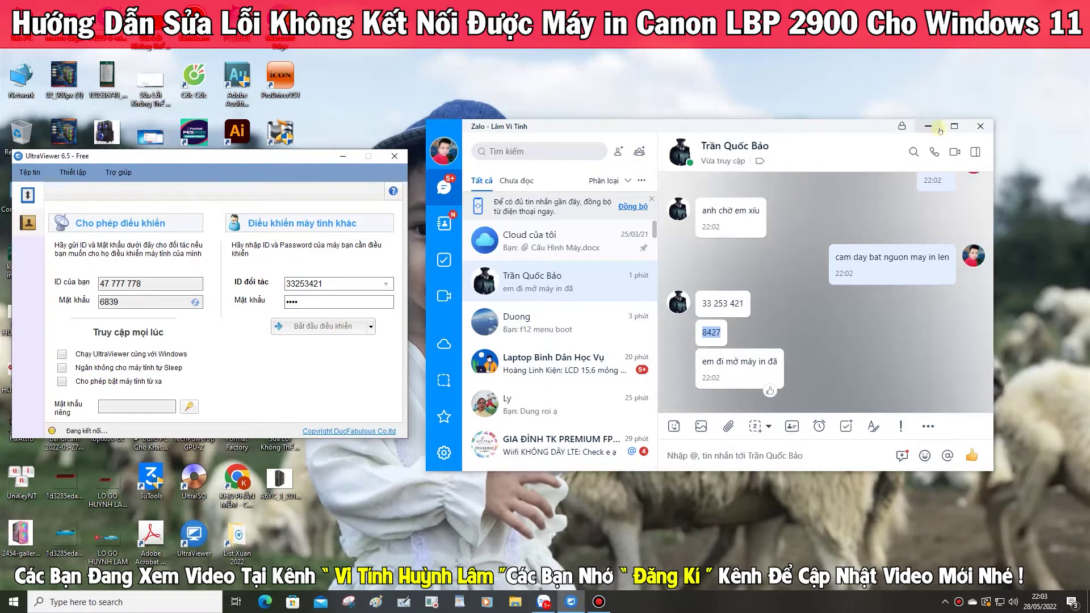
left_click(929, 128)
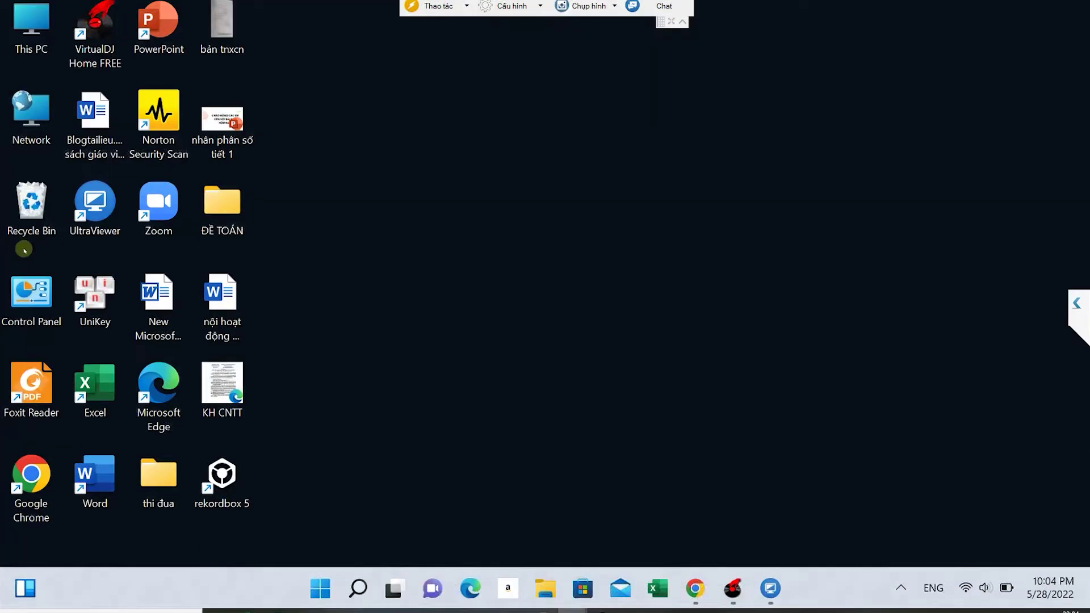
right_click(34, 32)
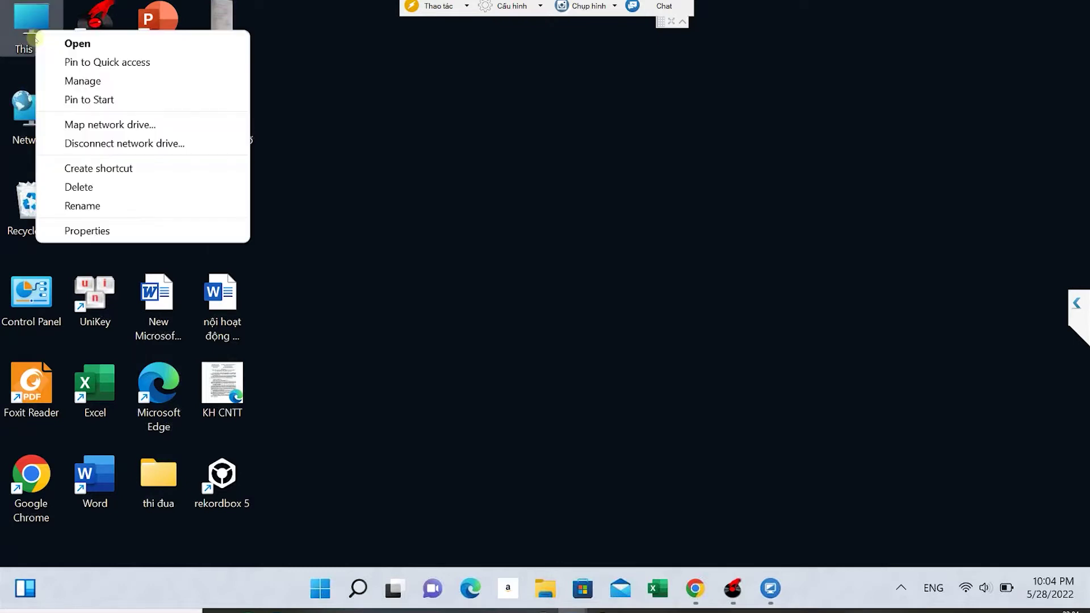
left_click(102, 231)
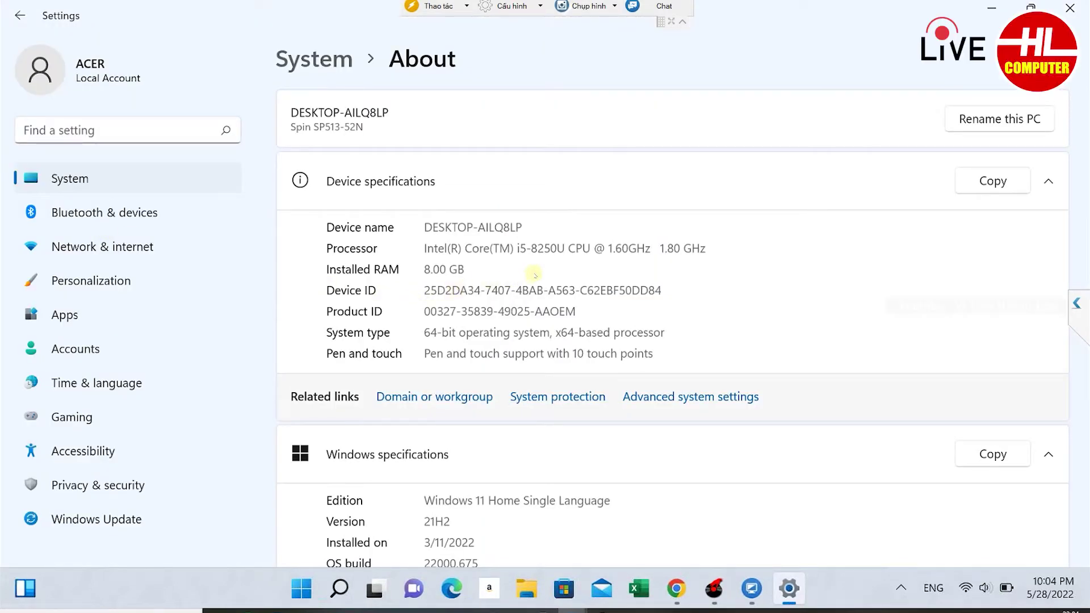
scroll(534, 276, "down", 3)
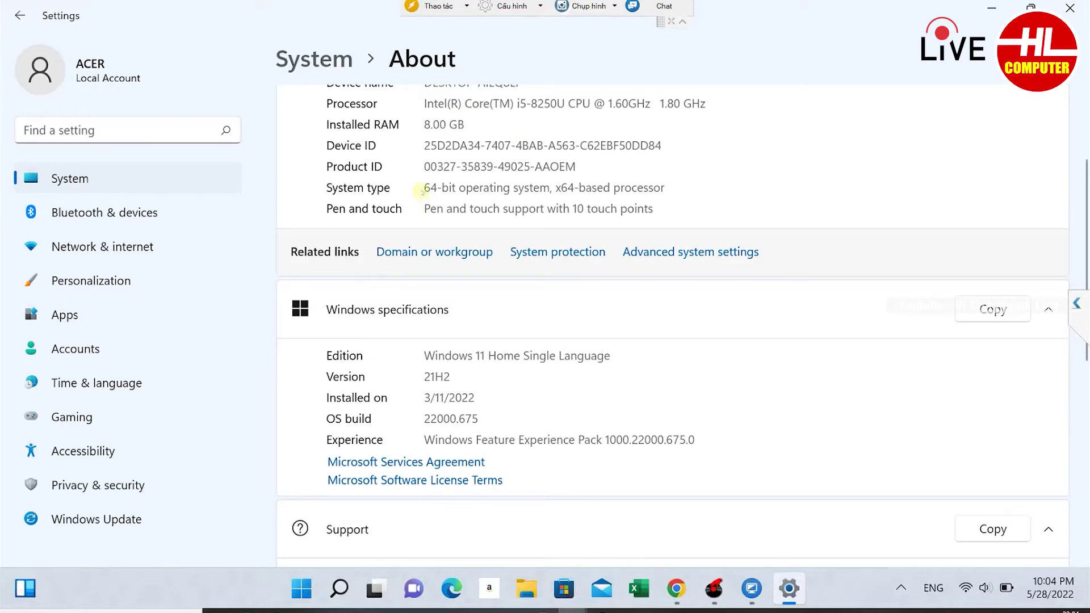
scroll(545, 195, "up", 3)
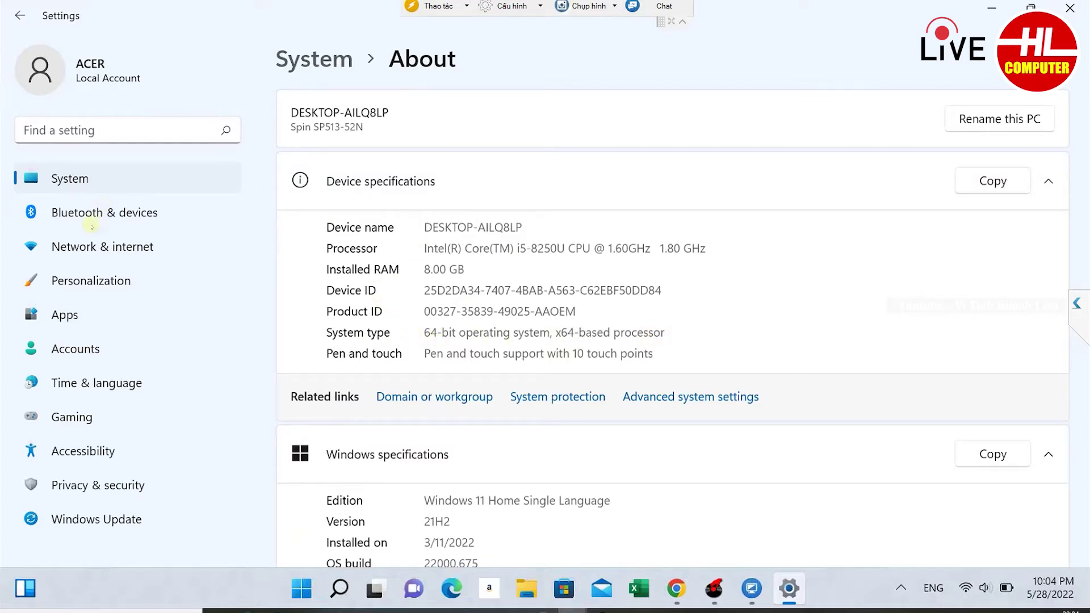
scroll(317, 363, "down", 3)
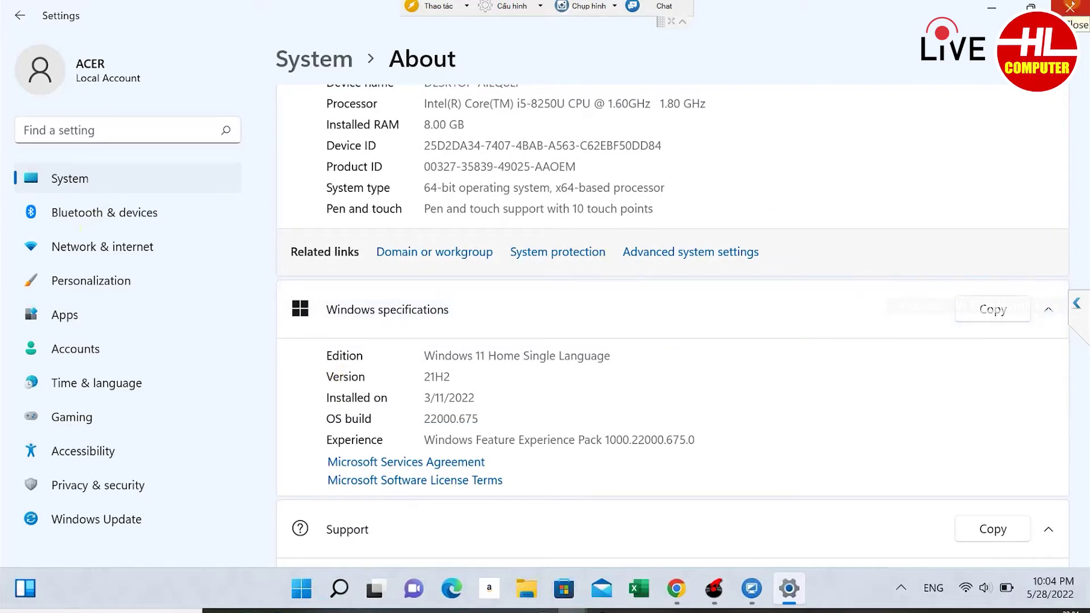
left_click(1070, 5)
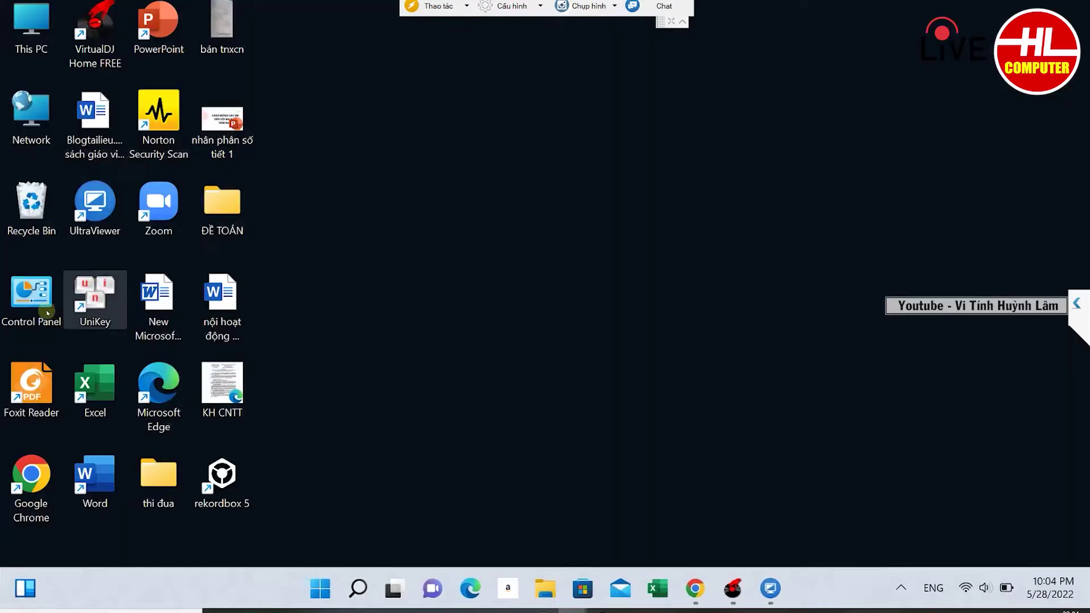
Step: Open Devices and Printers from Control Panel in Large icons view and select the Canon CAPT USB Device
double_click(48, 311)
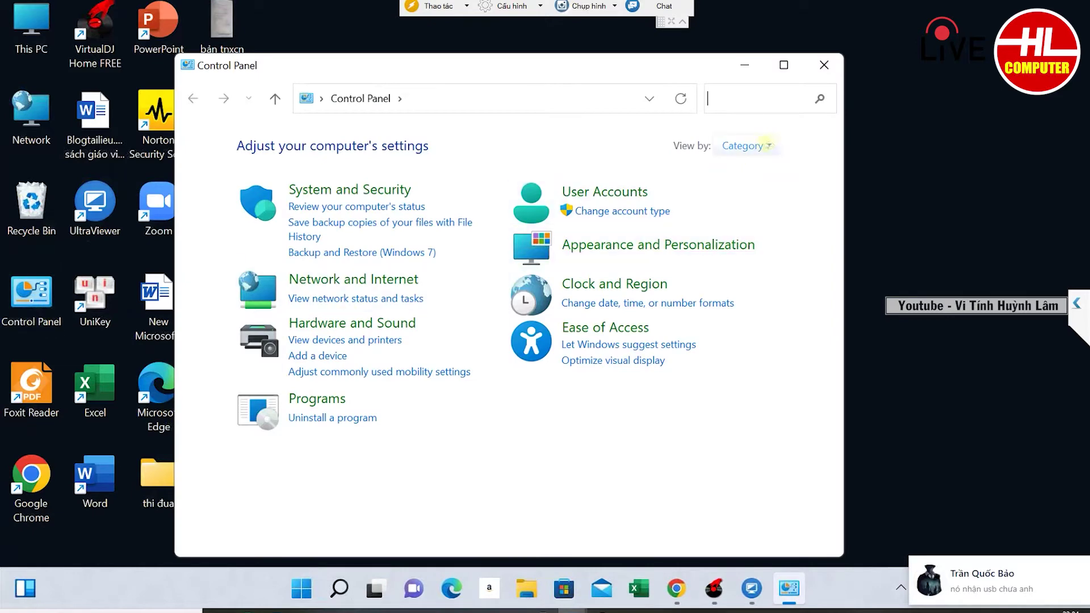
left_click(770, 142)
left_click(752, 193)
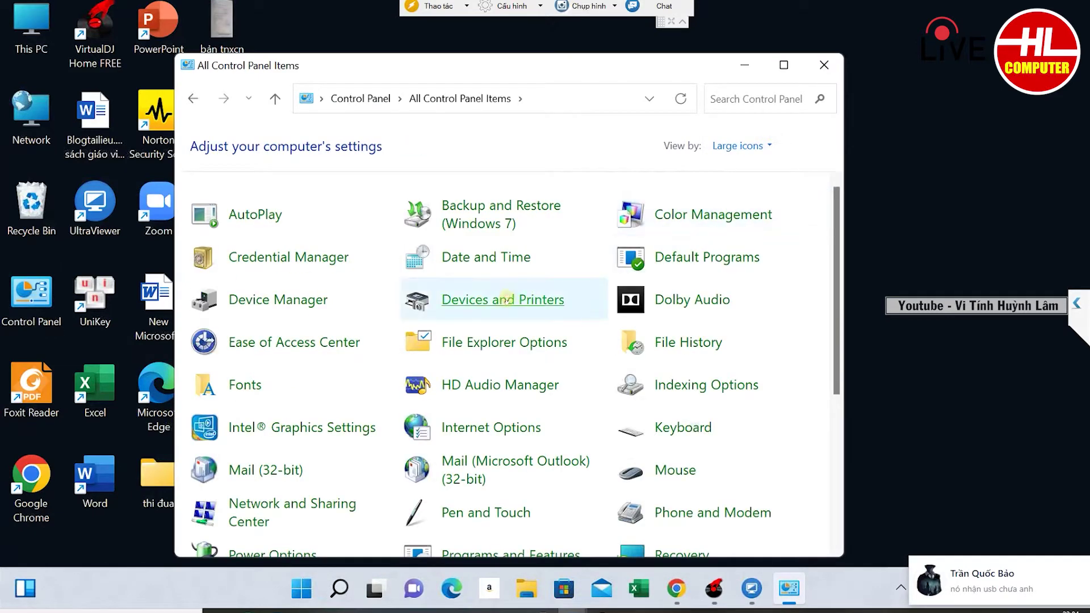
left_click(507, 298)
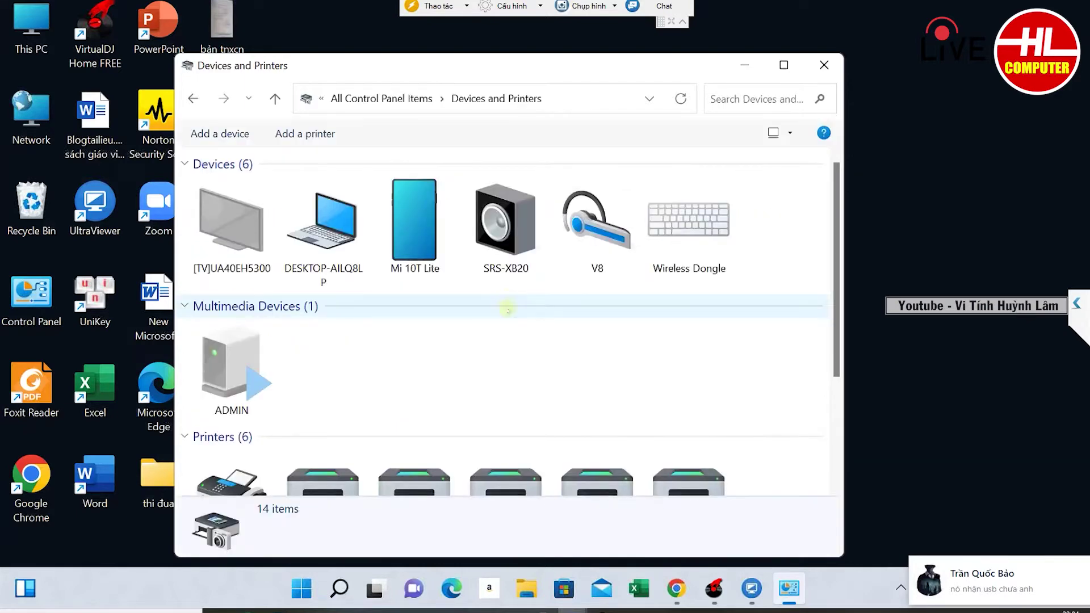
scroll(507, 330, "down", 3)
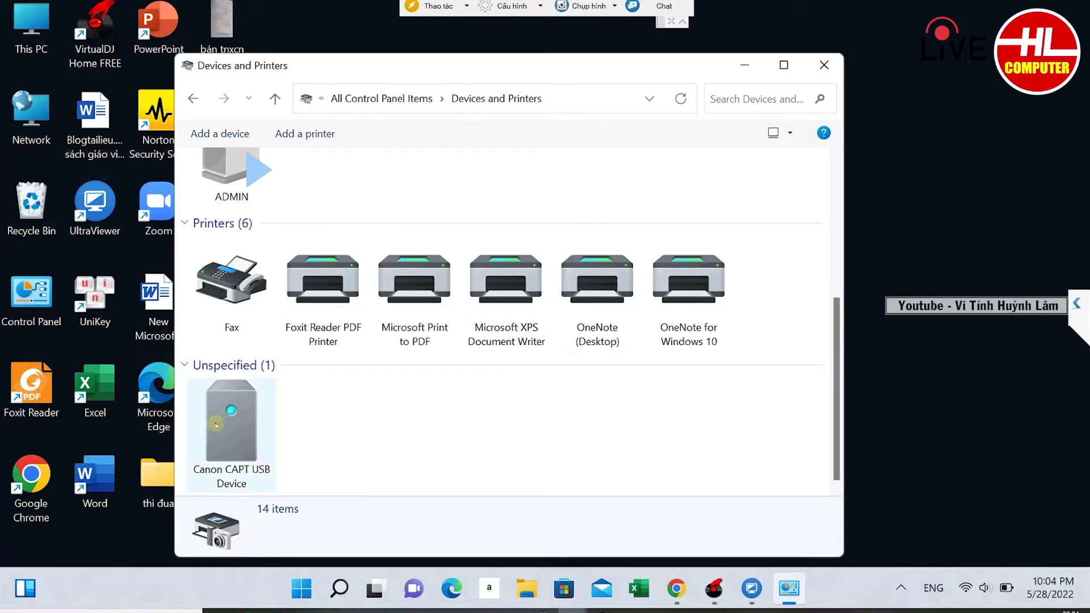
left_click(232, 423)
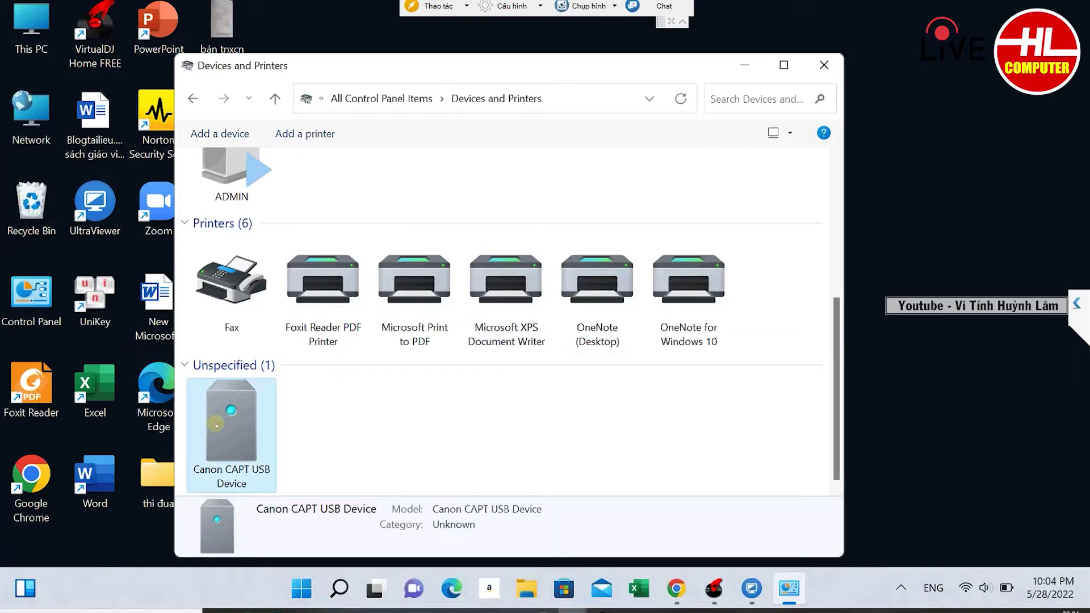
Step: Open Computer Management from the This PC context menu
left_click(27, 33)
right_click(26, 33)
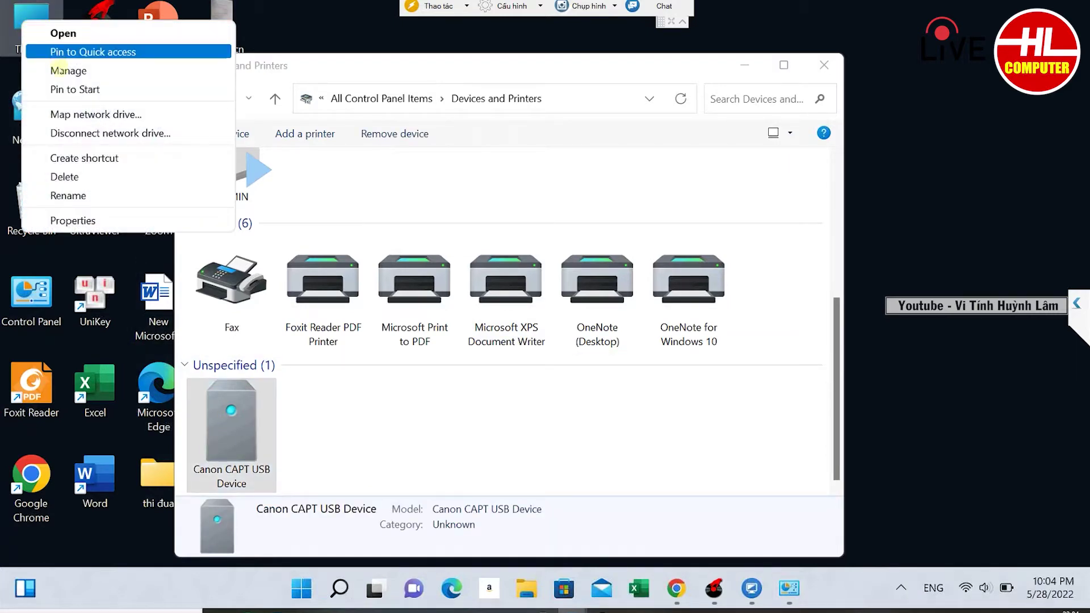
left_click(60, 69)
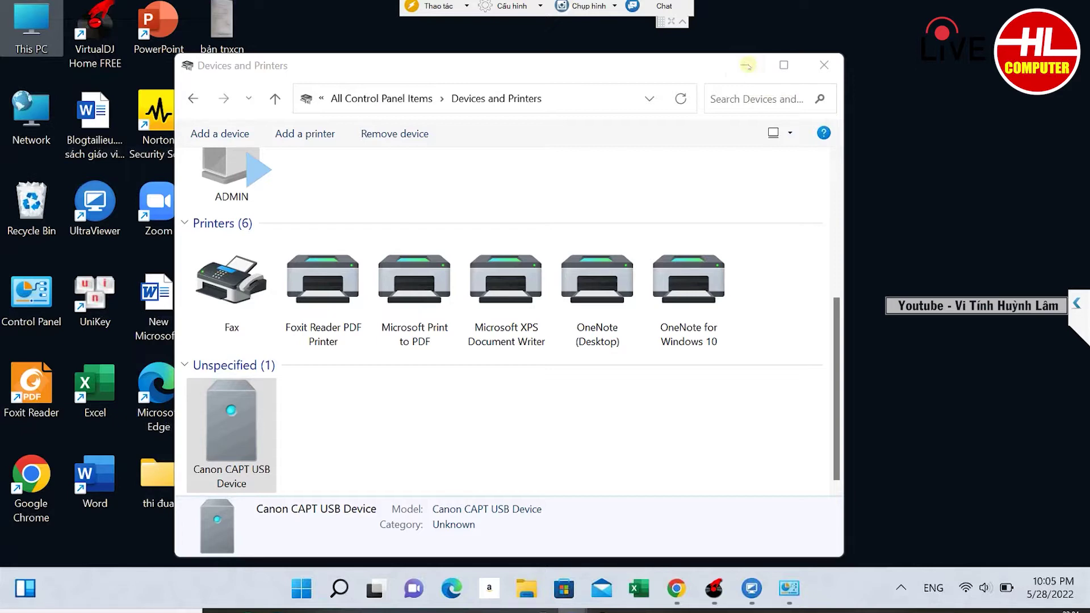
left_click(748, 65)
Step: In Device Manager, expand Other devices, Print queues and Software devices
left_click(747, 65)
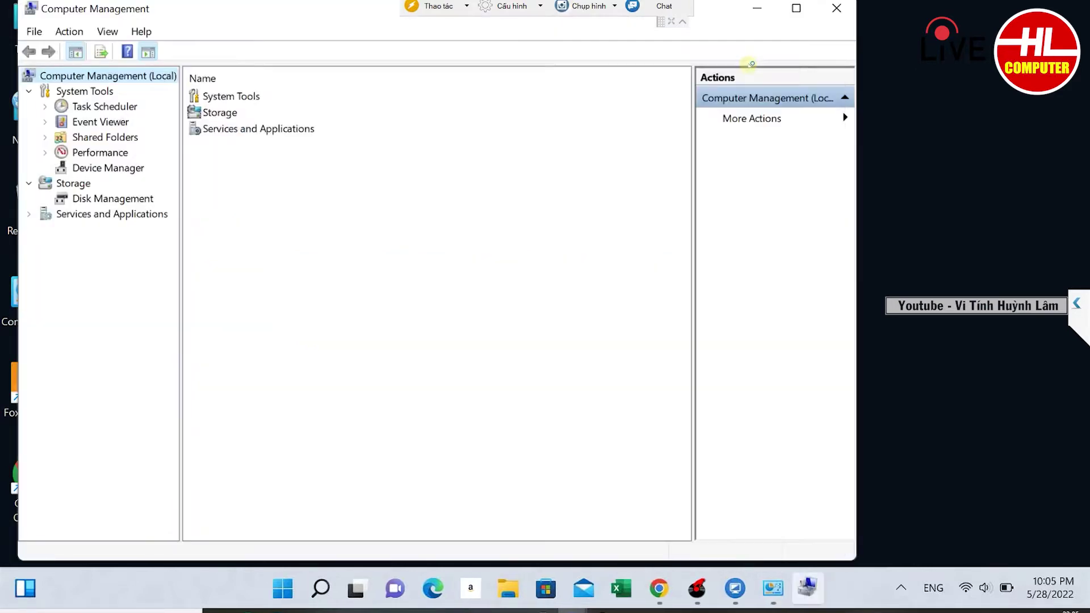
left_click(125, 169)
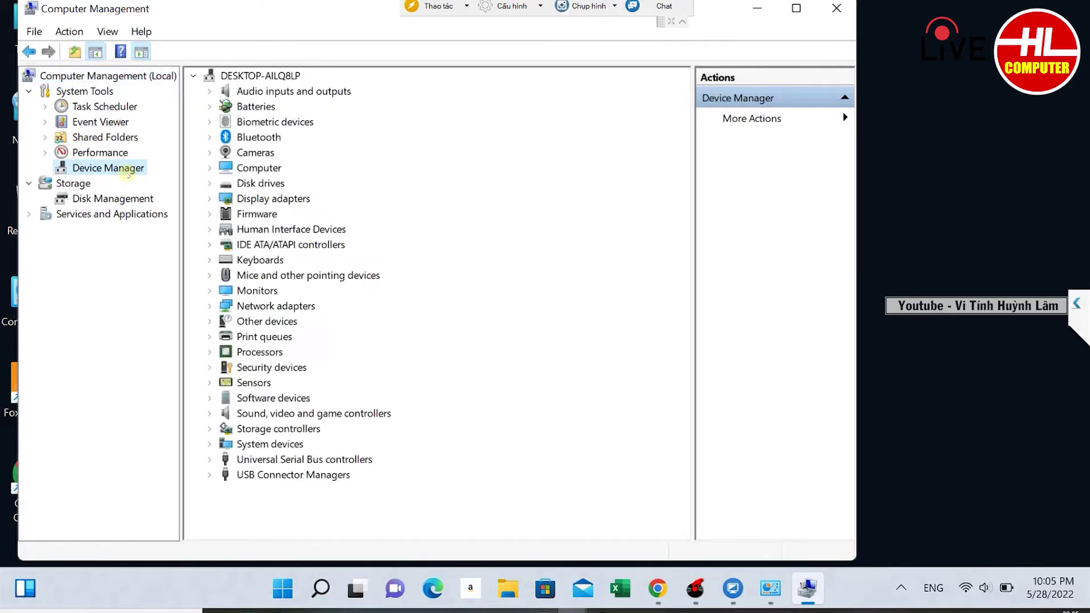
left_click(210, 321)
left_click(210, 367)
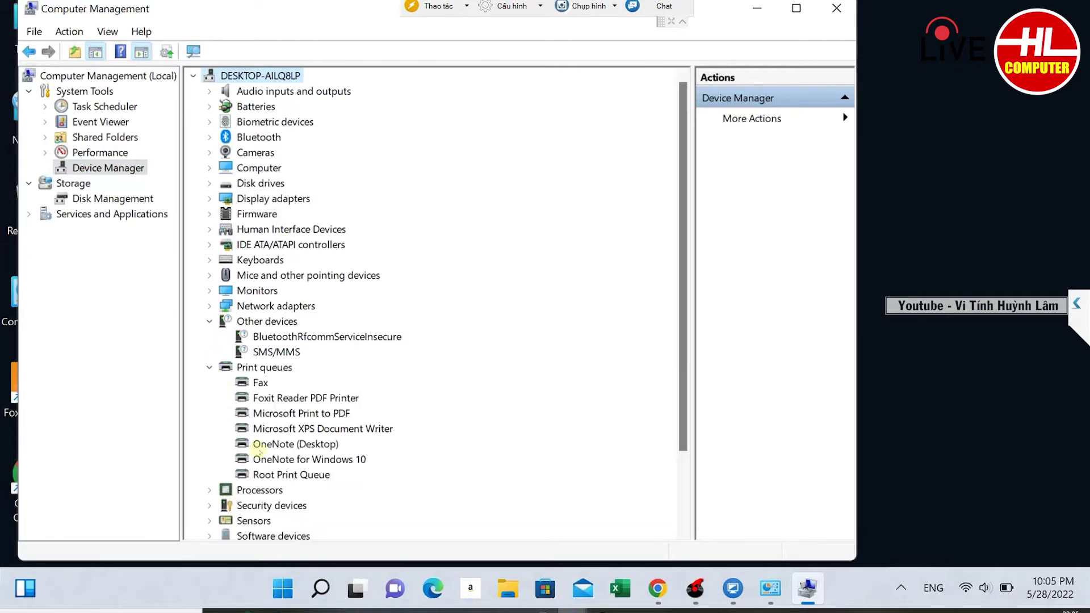
scroll(258, 449, "down", 2)
left_click(209, 445)
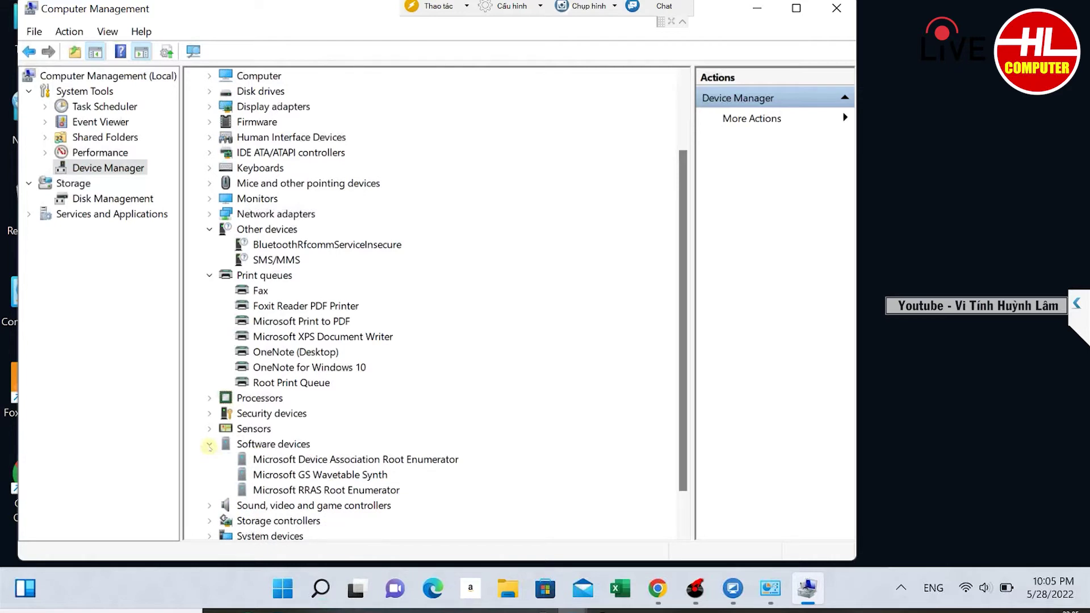
Step: Scan for hardware changes and review the device list for a Canon print queue
left_click(193, 51)
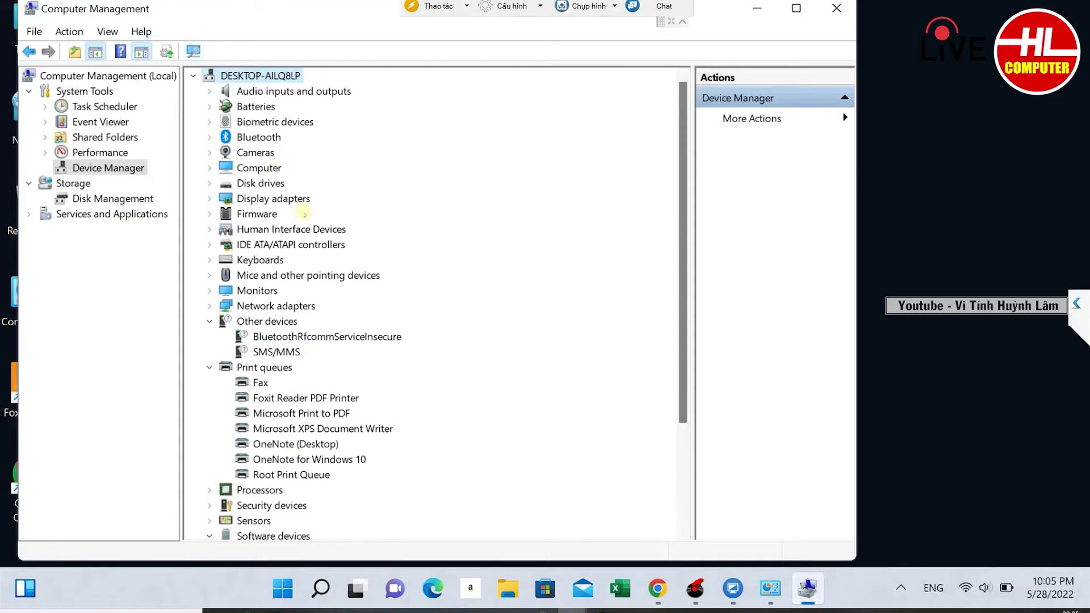
scroll(324, 276, "down", 2)
scroll(323, 276, "down", 1)
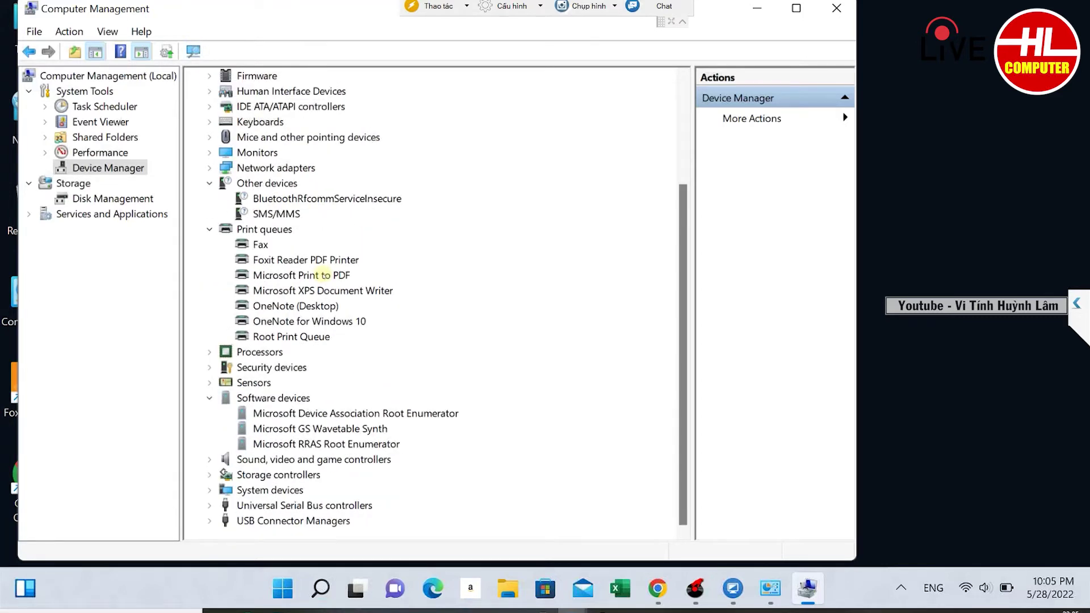
scroll(324, 276, "up", 2)
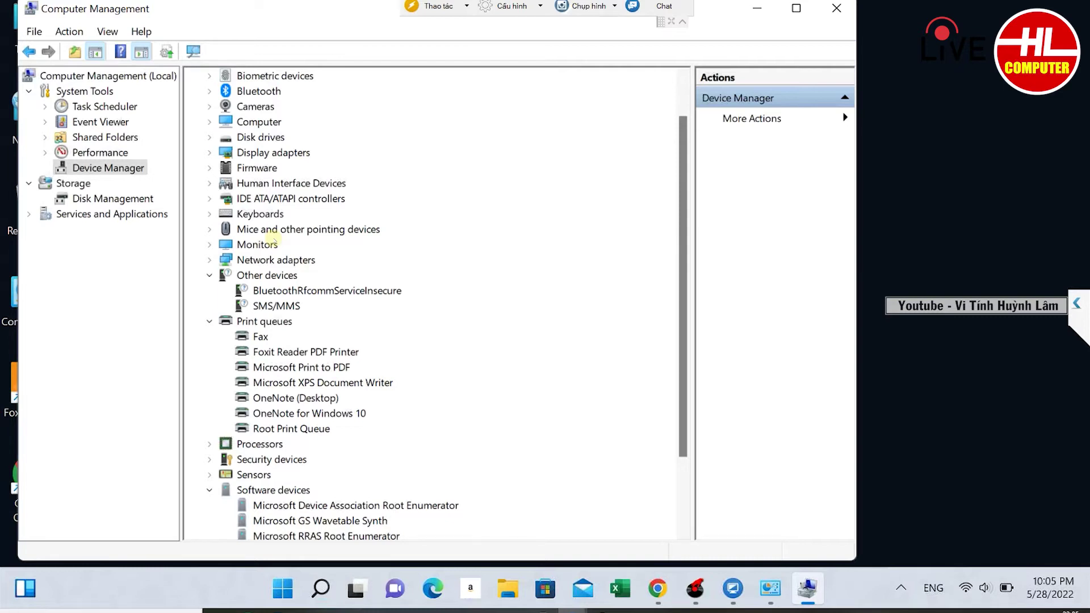
Step: Close the Facebook live-video tab in Chrome and return to Computer Management
key("alt+Tab")
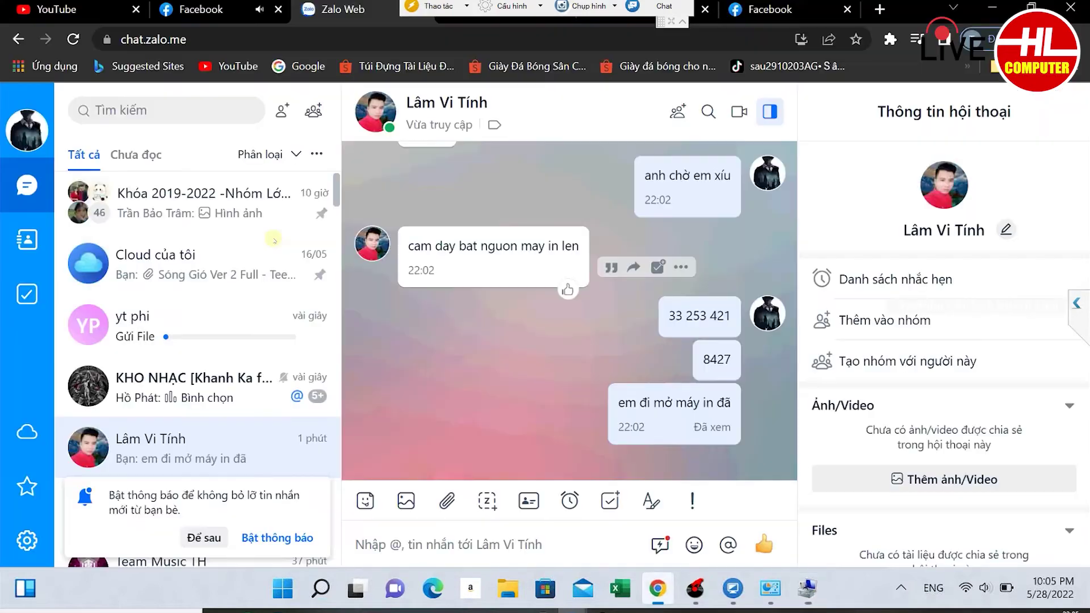
key("ctrl+shift+Tab")
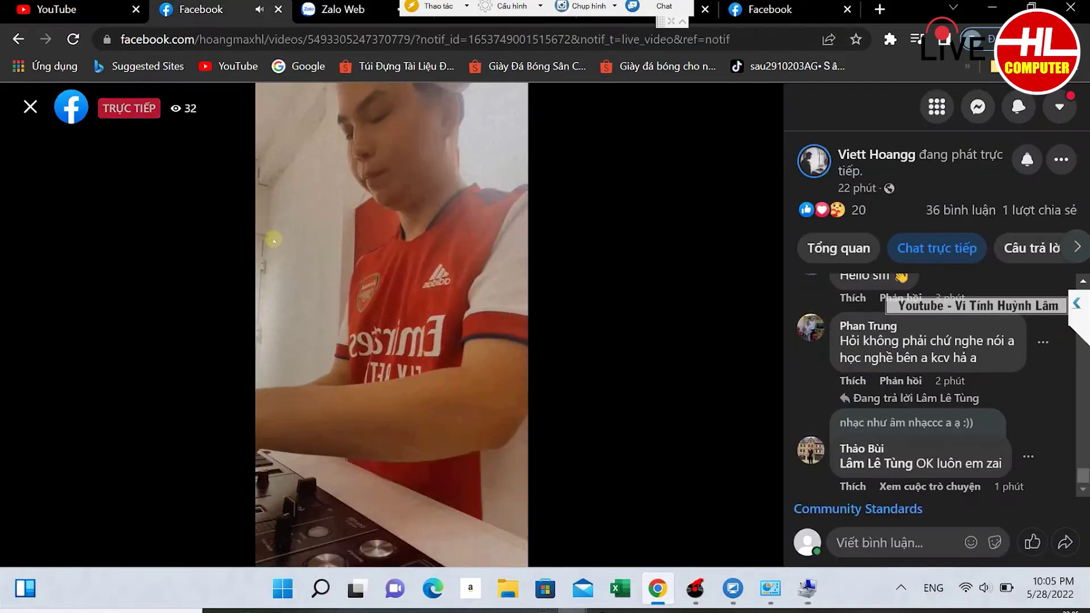
key("ctrl+w")
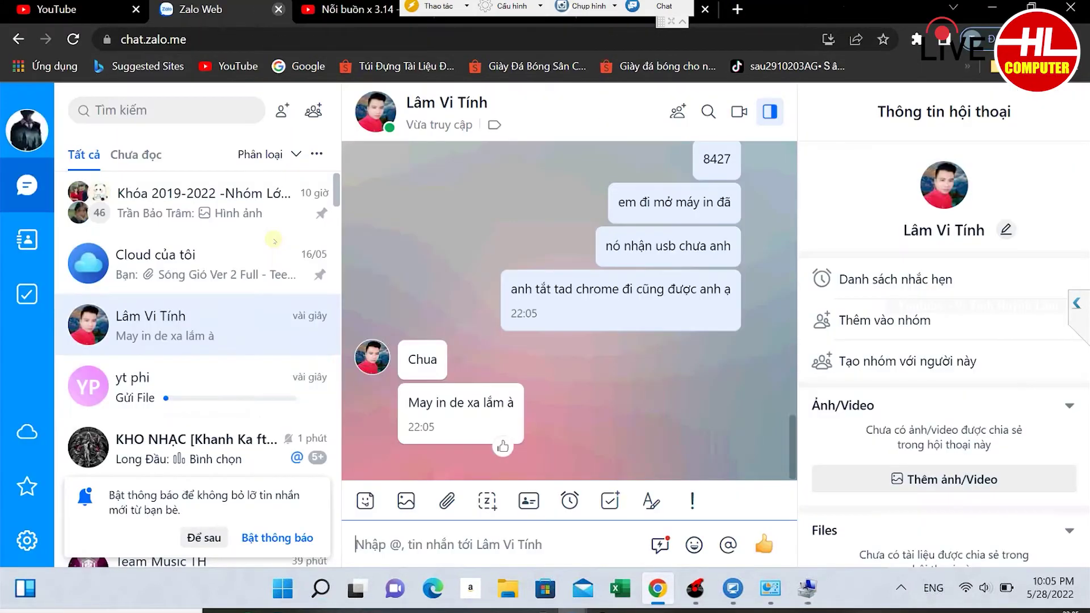
key("alt+Tab")
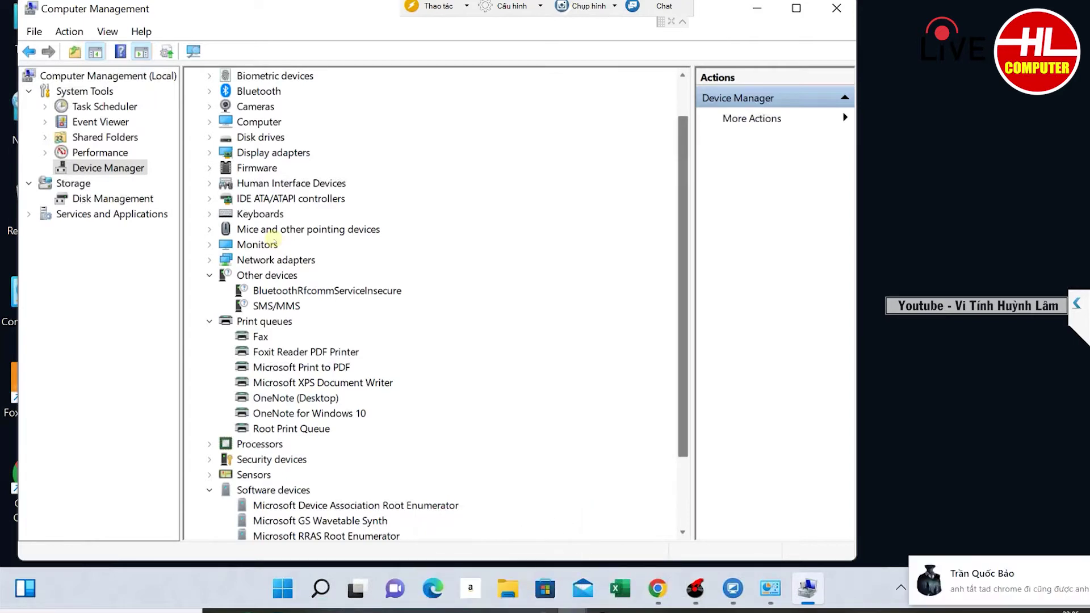
Step: Raise the volume, expand Universal Serial Bus controllers to find USB Printing Support, and collapse Software devices
key("XF86AudioRaiseVolume")
key("XF86AudioRaiseVolume")
key("XF86AudioRaiseVolume")
key("XF86AudioRaiseVolume")
key("XF86AudioRaiseVolume")
key("XF86AudioRaiseVolume")
scroll(273, 241, "down", 4)
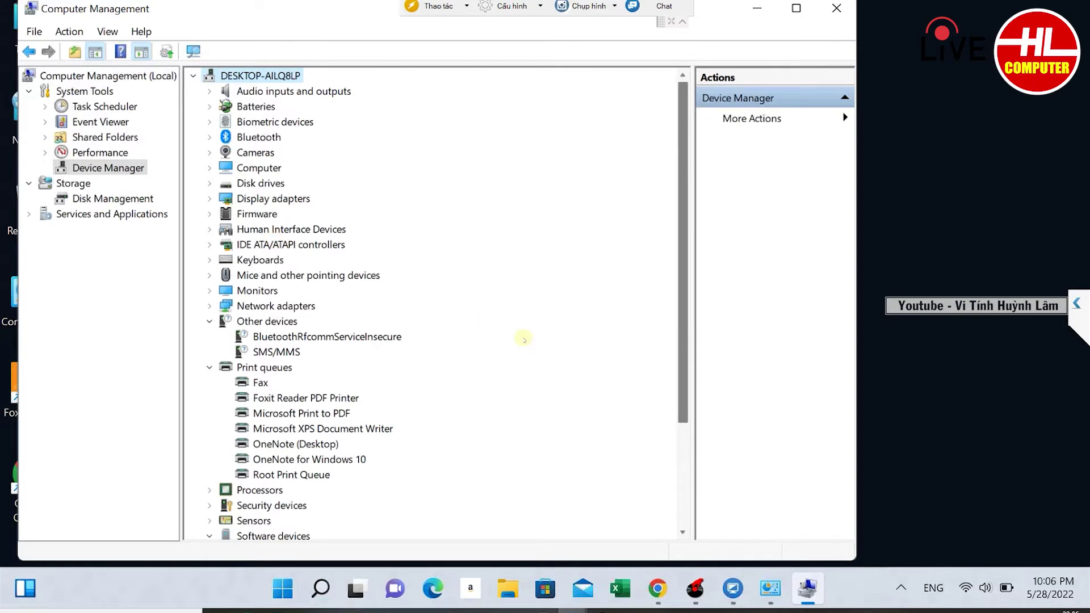
left_click_drag(686, 416, 684, 485)
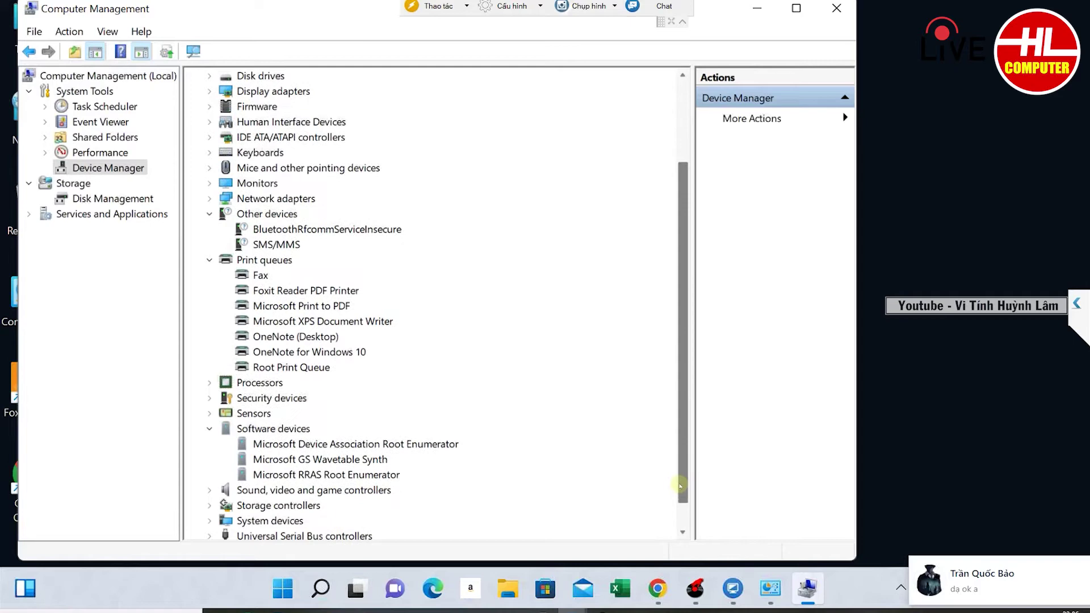
left_click(210, 536)
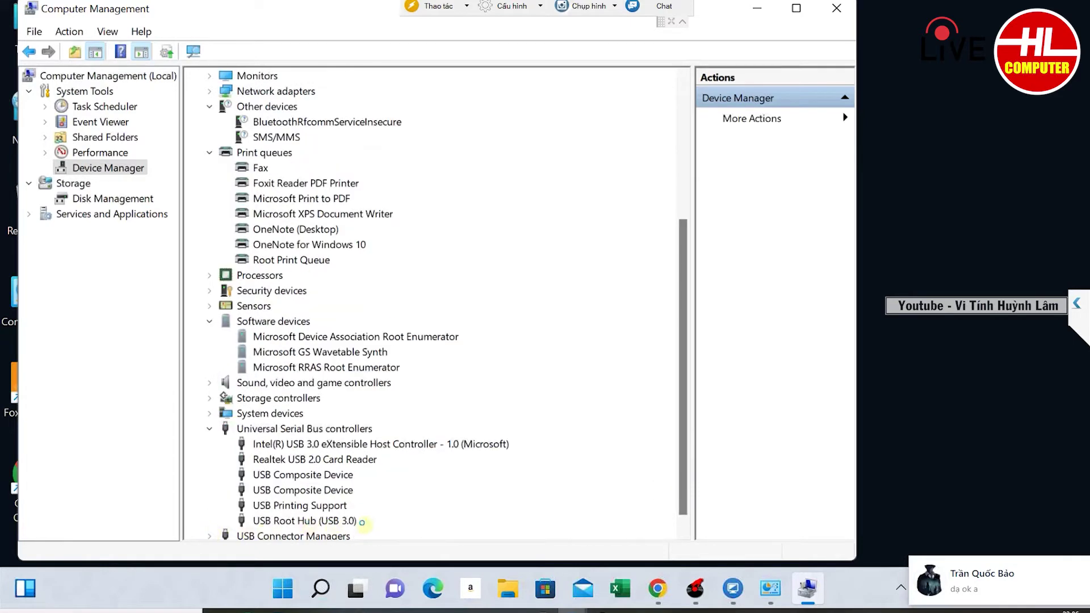
scroll(363, 521, "down", 4)
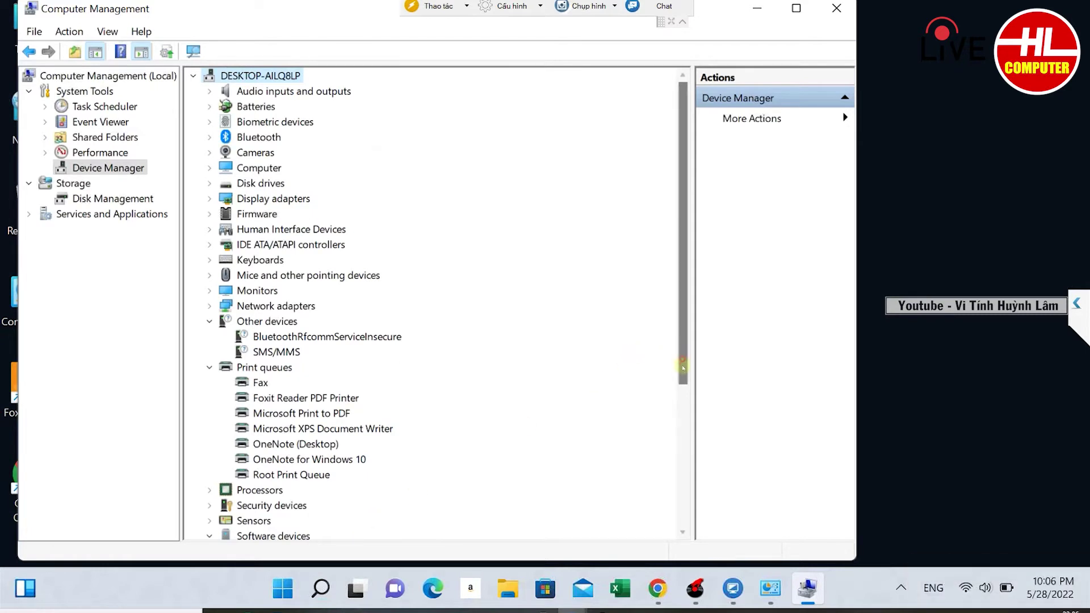
left_click_drag(683, 383, 681, 397)
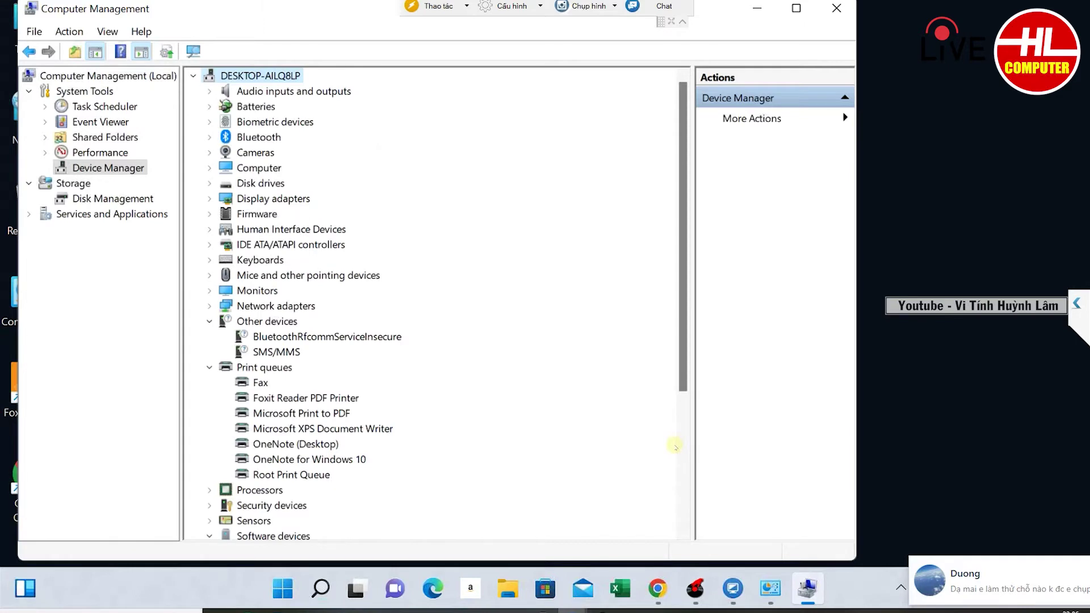
scroll(556, 409, "down", 1)
scroll(227, 526, "down", 2)
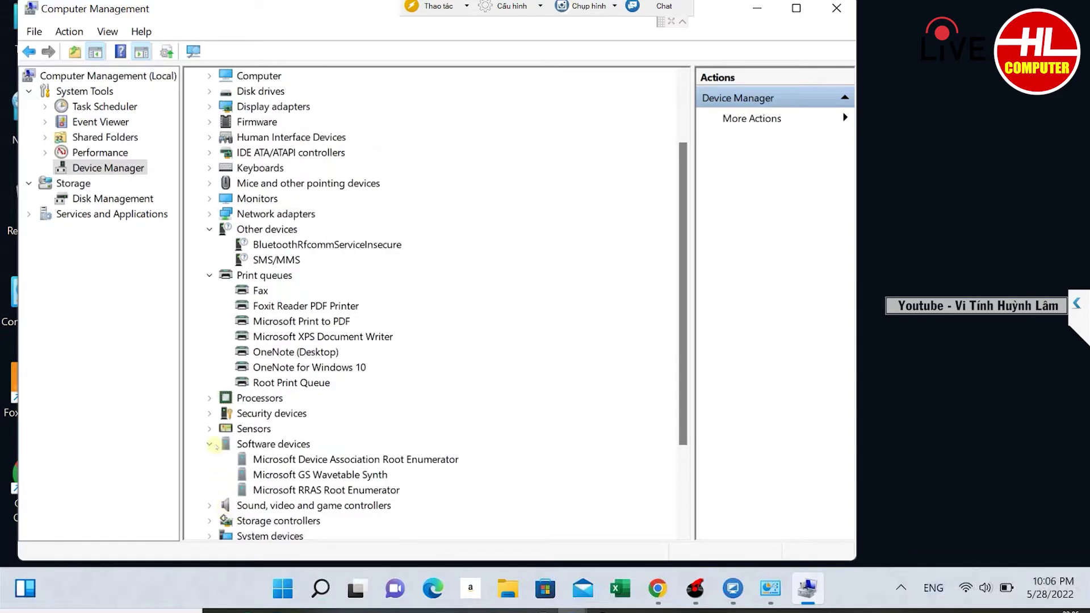
left_click(214, 445)
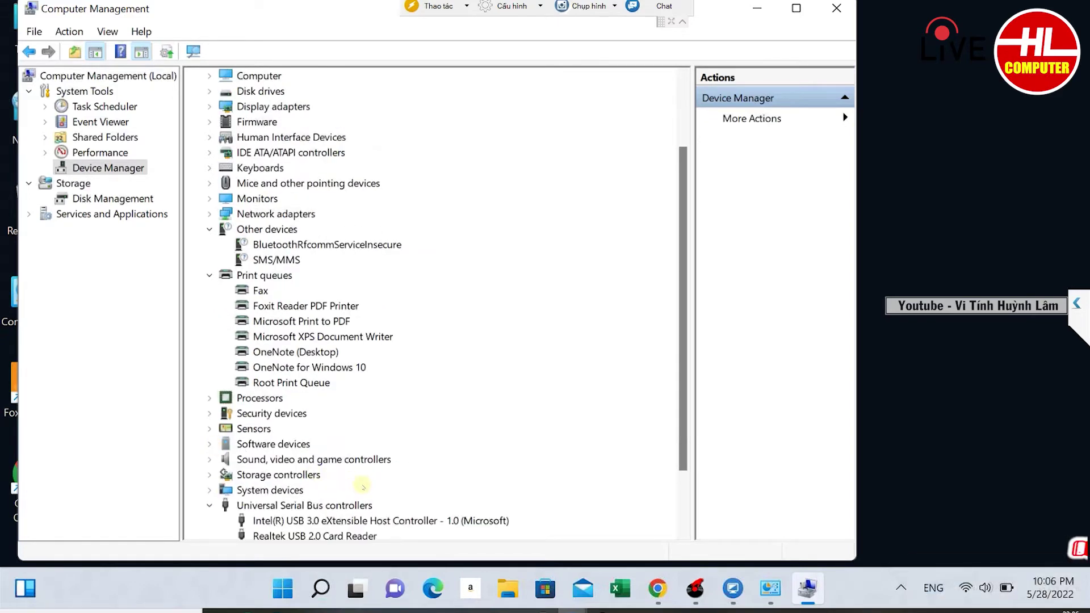
Step: Expand USB Connector Managers and Disk drives, and briefly check Human Interface Devices
scroll(364, 485, "down", 2)
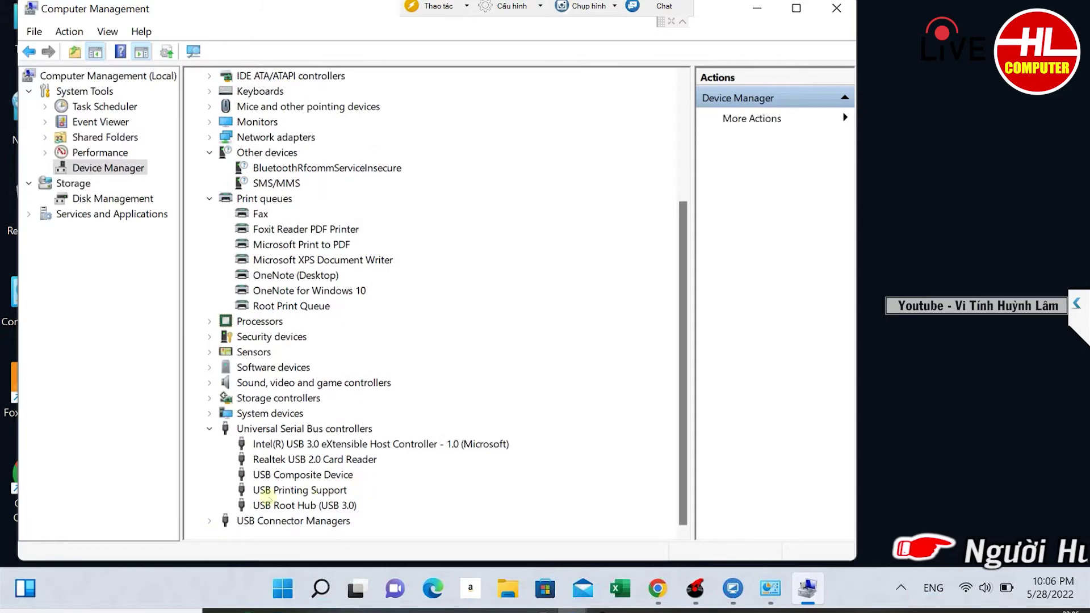
scroll(280, 498, "down", 1)
double_click(328, 502)
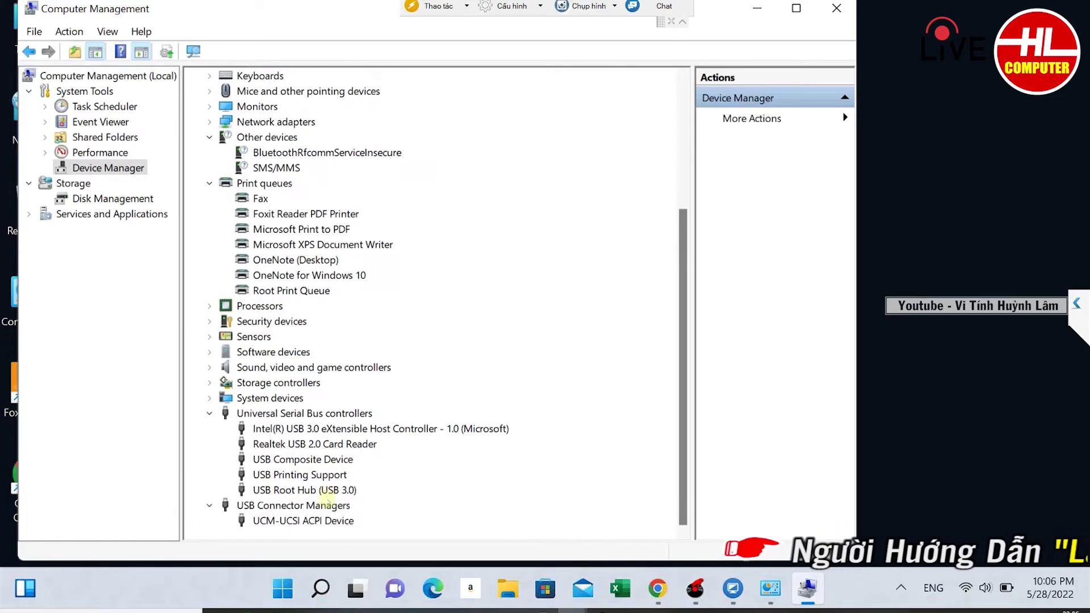
scroll(328, 494, "up", 4)
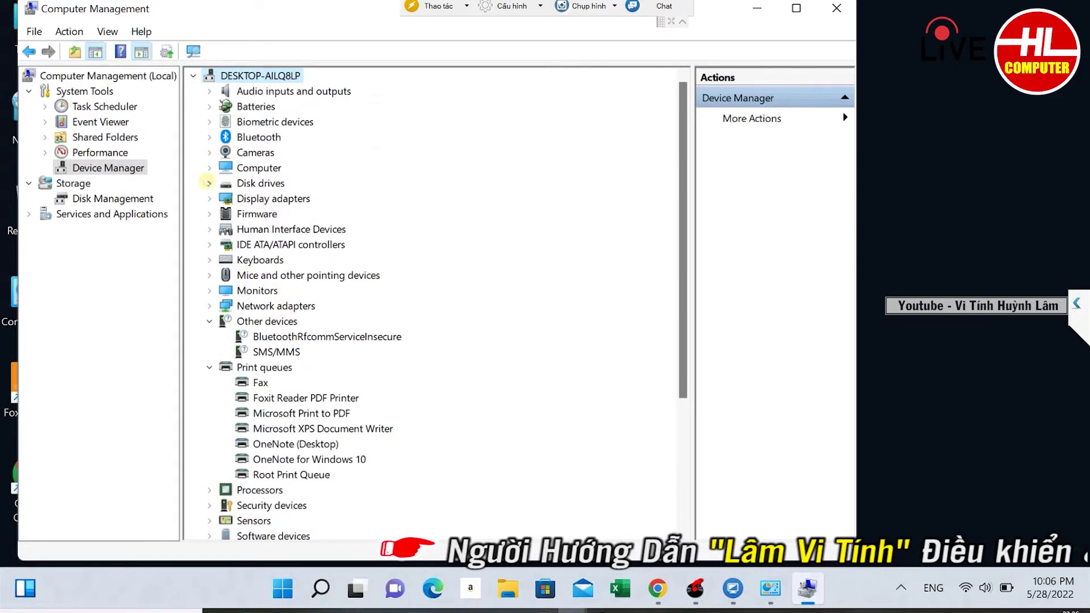
left_click(209, 184)
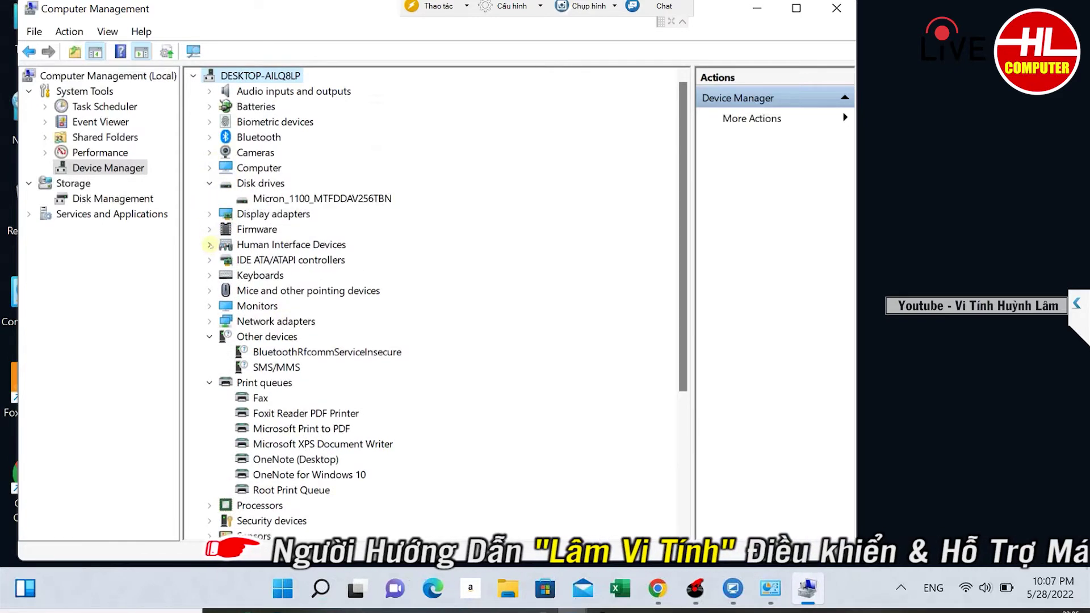
left_click(210, 245)
left_click(210, 245)
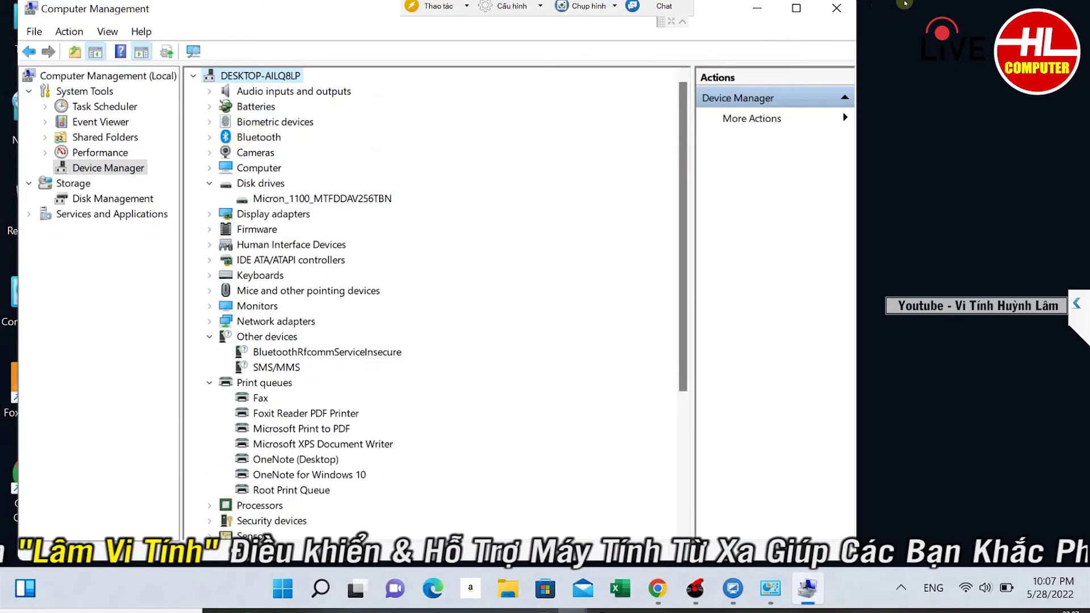
Step: Close Computer Management and reopen Devices and Printers from Control Panel
left_click(840, 9)
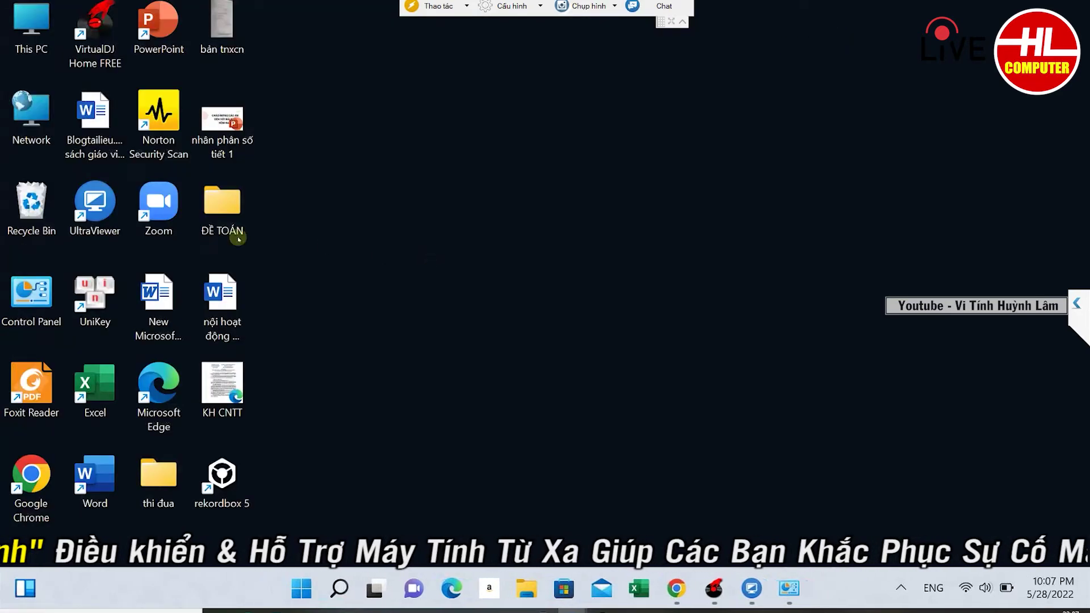
double_click(48, 315)
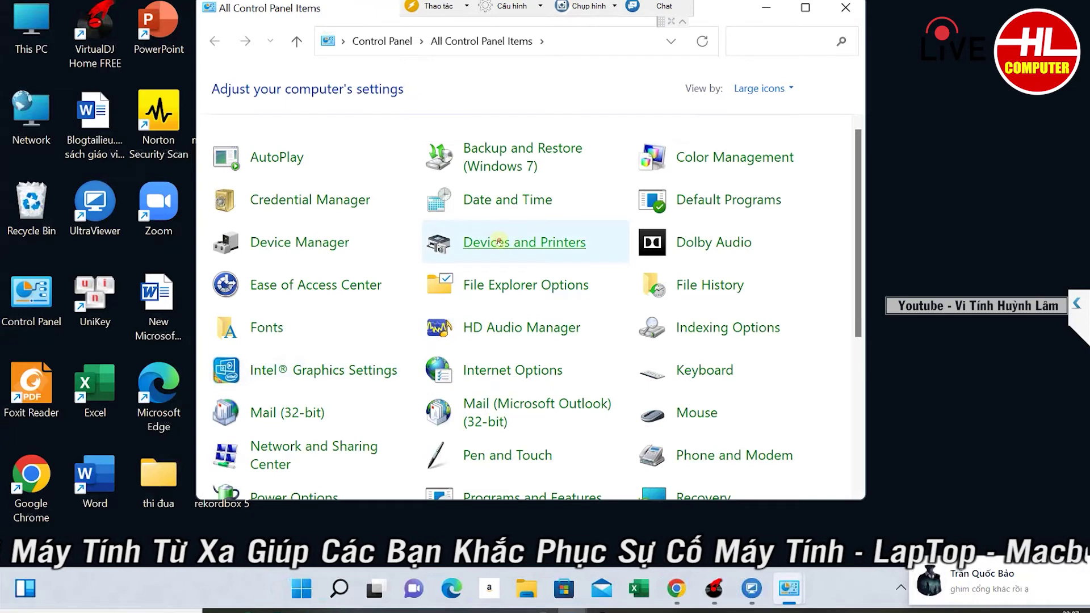
left_click(498, 242)
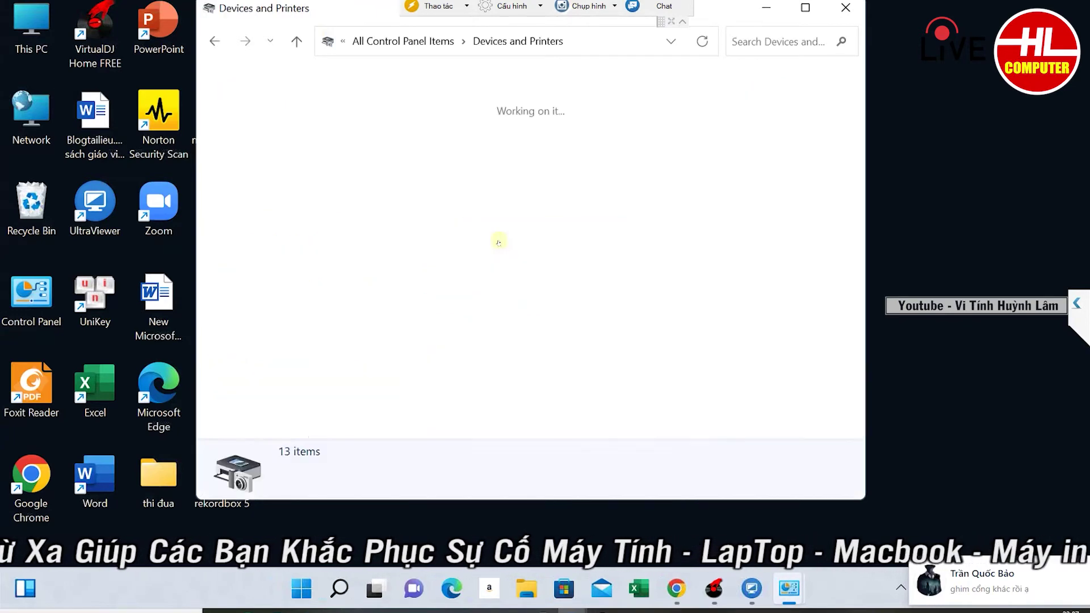
scroll(498, 242, "down", 3)
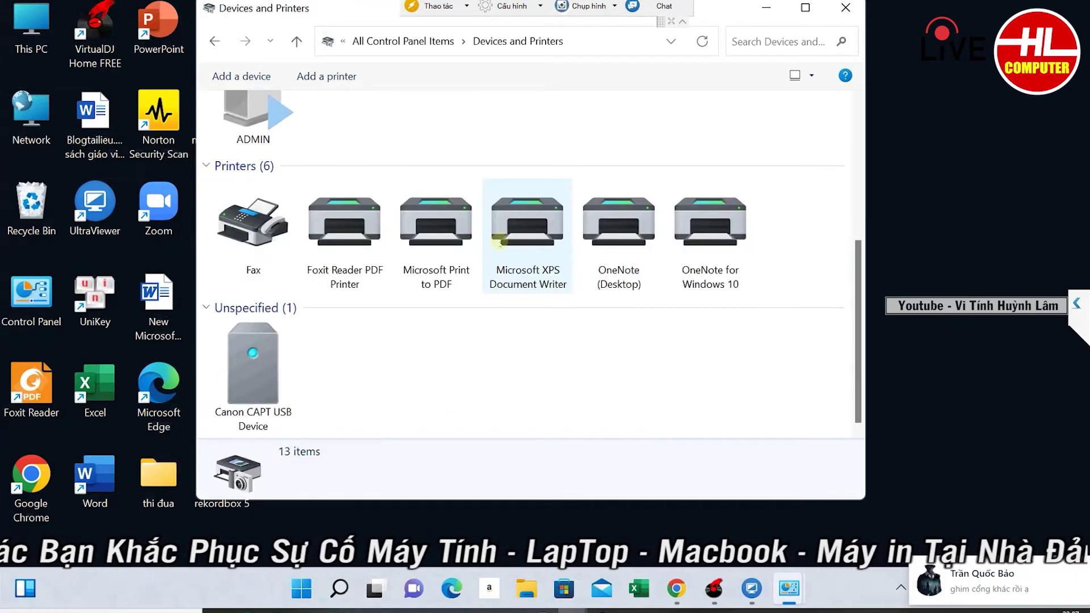
Step: Run the troubleshooter on the Canon CAPT USB Device and dismiss its no-problem result
left_click(250, 377)
right_click(250, 378)
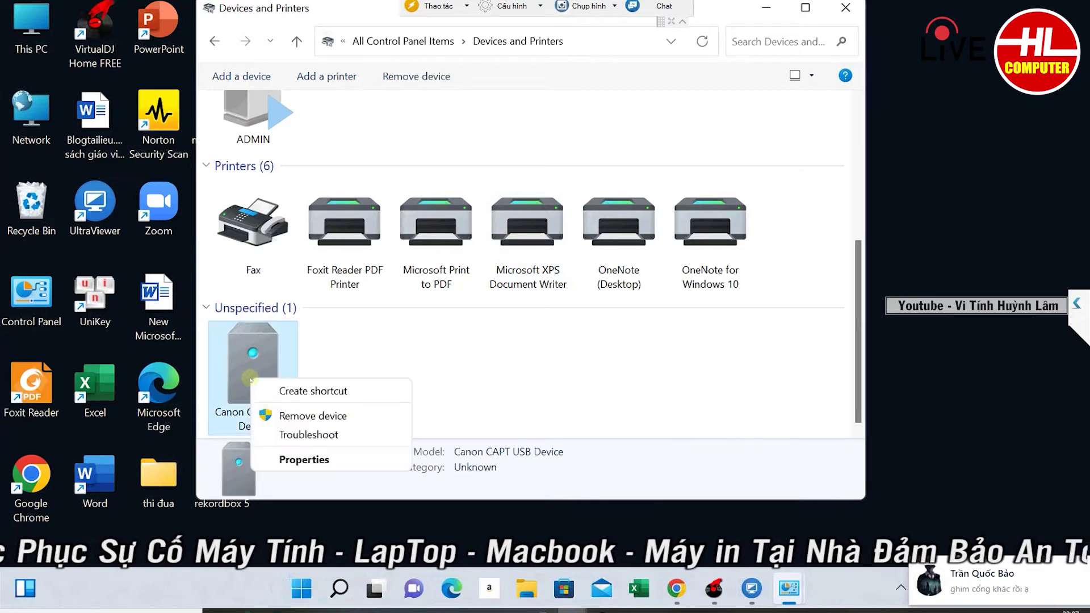
left_click(301, 435)
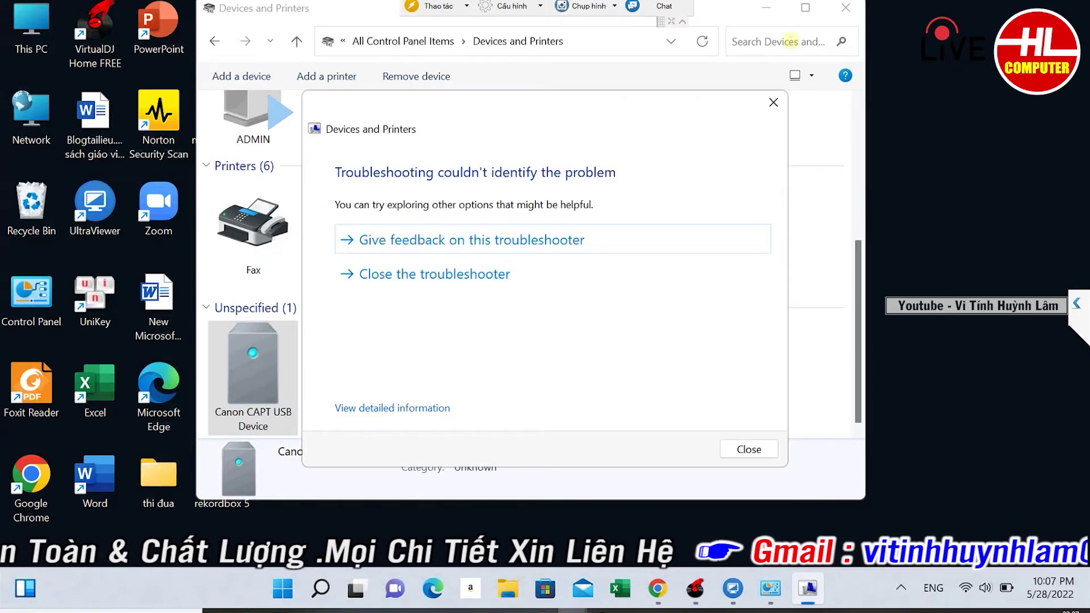
left_click(757, 451)
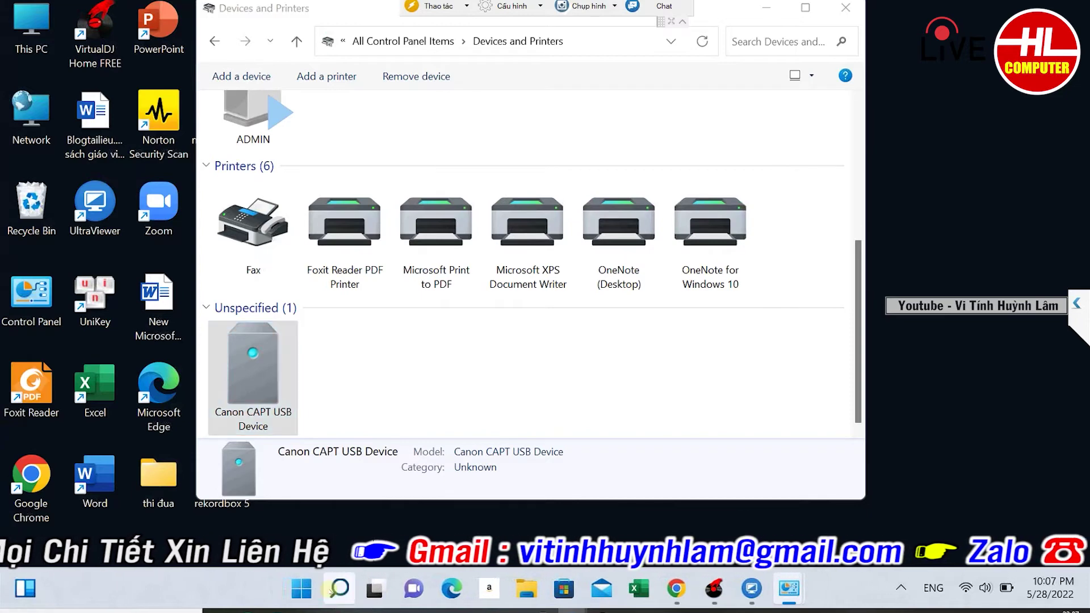
left_click(331, 592)
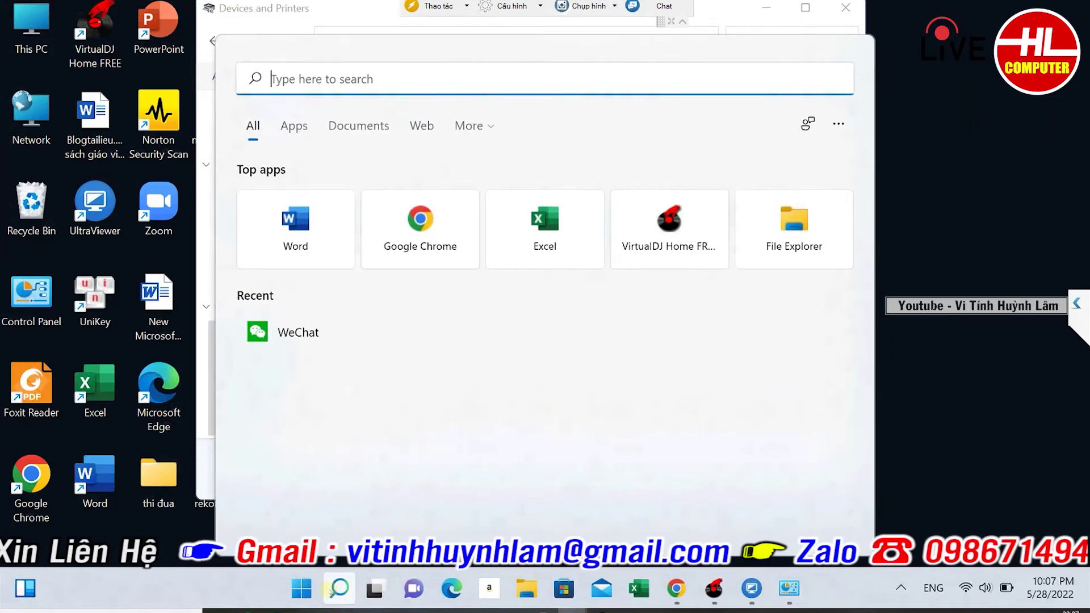
Step: Run the Printer troubleshooter on Canon LBP2900, apply the set-as-default fix, then close Settings
type("tro")
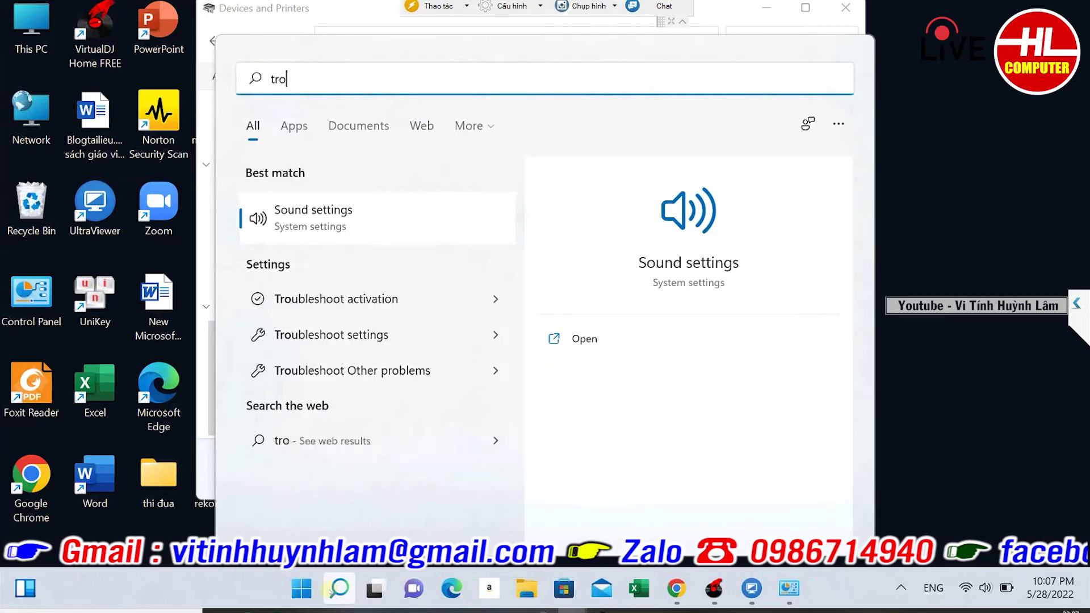
left_click(409, 374)
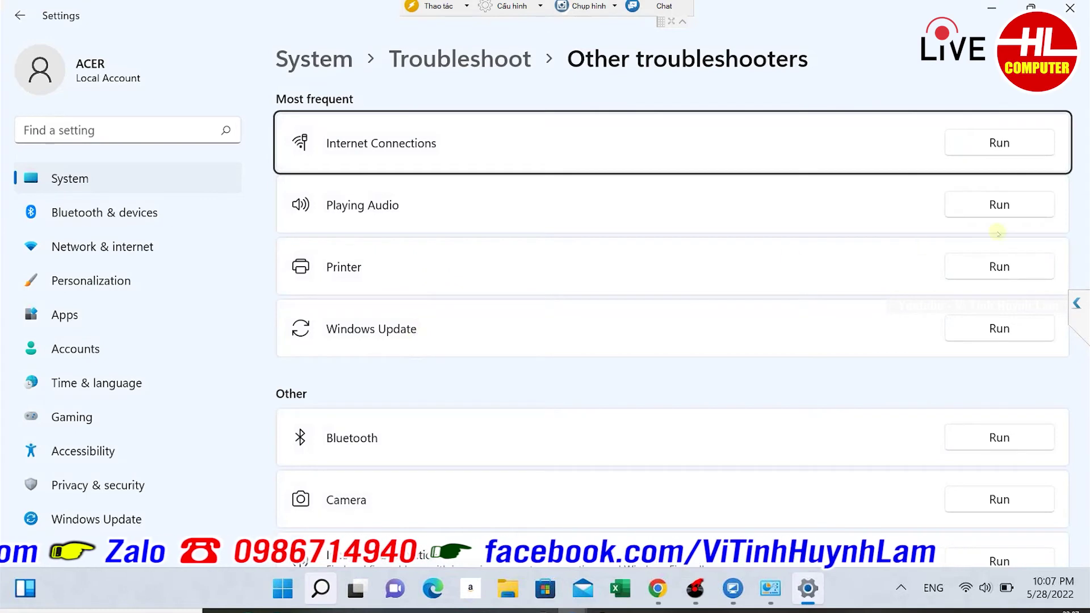
left_click(996, 266)
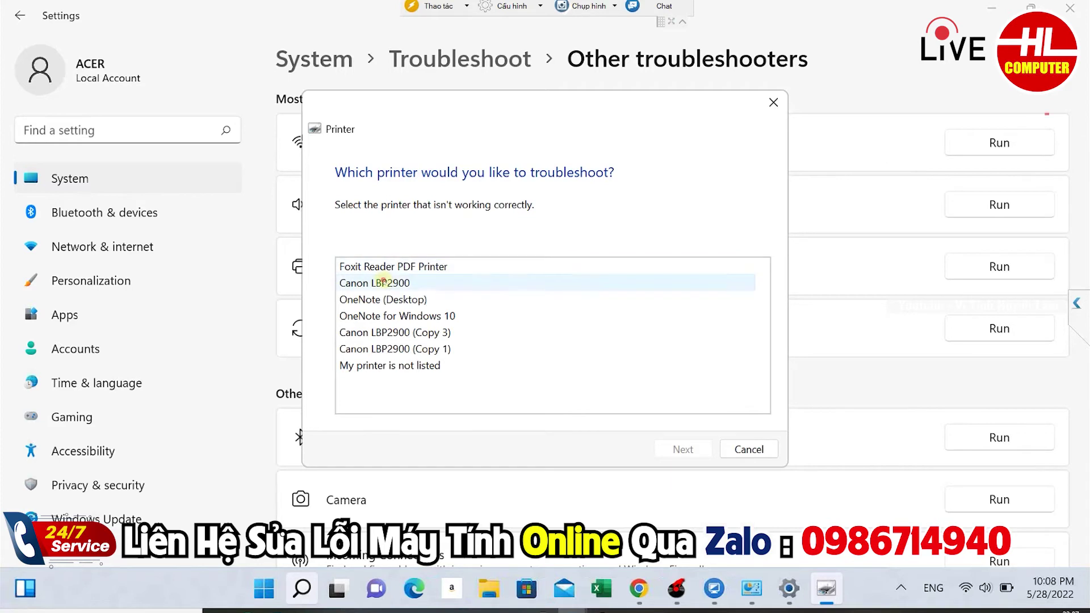
left_click(397, 284)
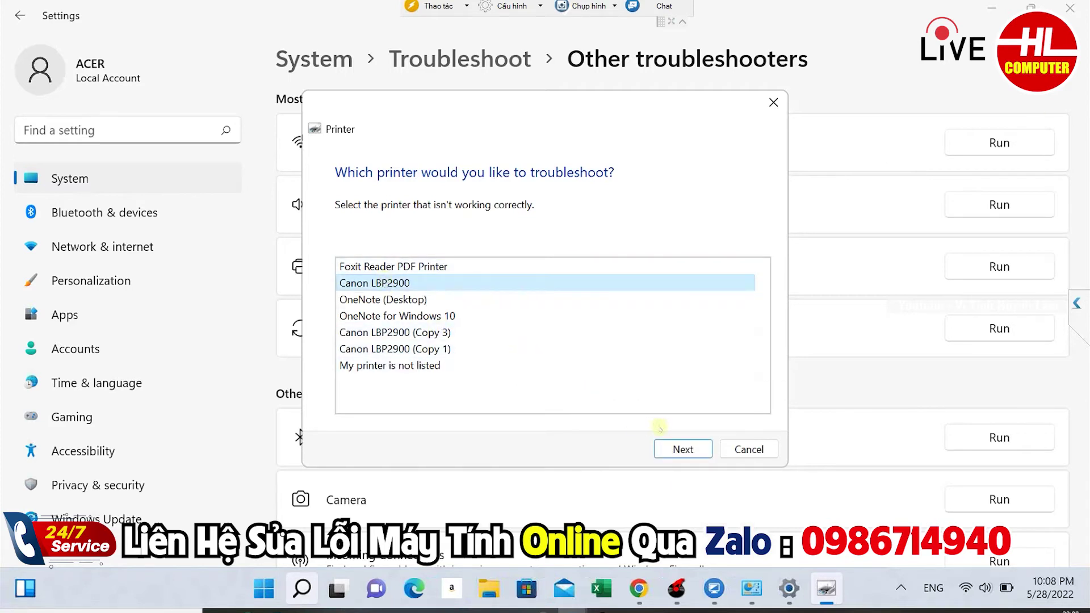
left_click(672, 448)
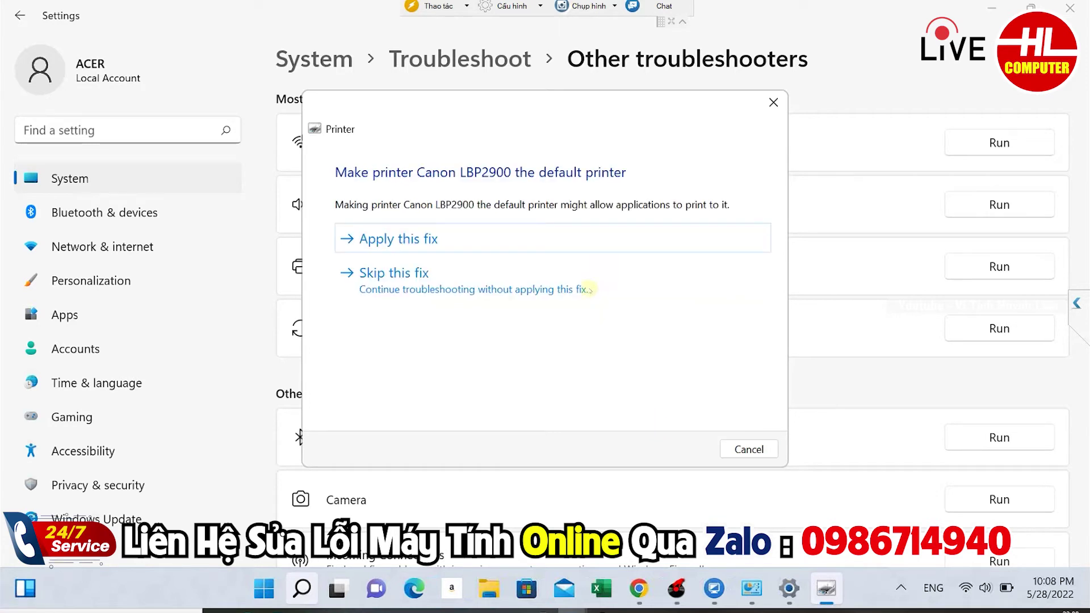
left_click(574, 244)
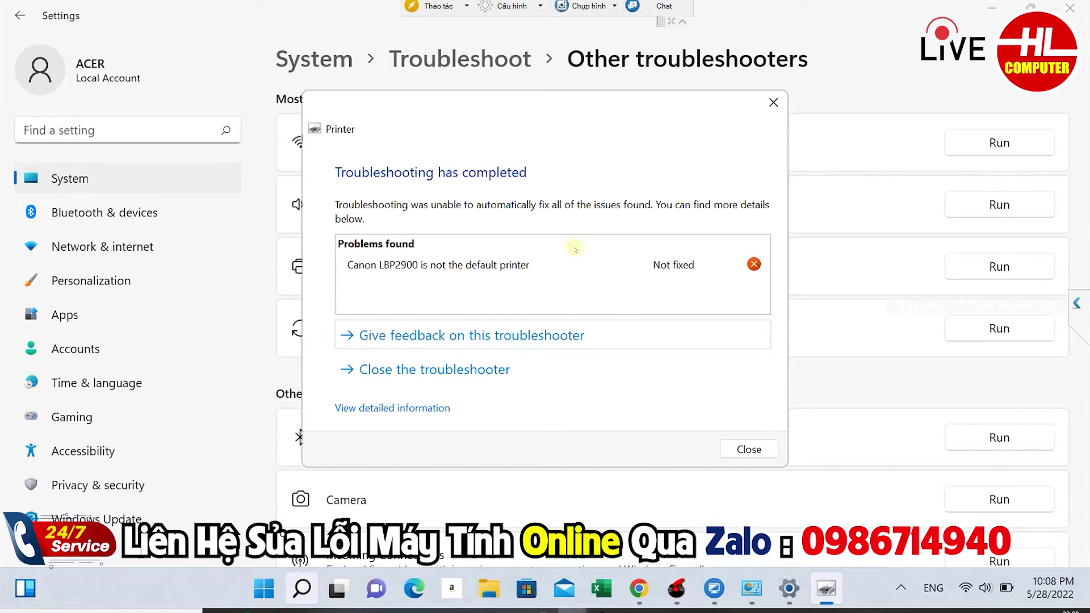
left_click(748, 450)
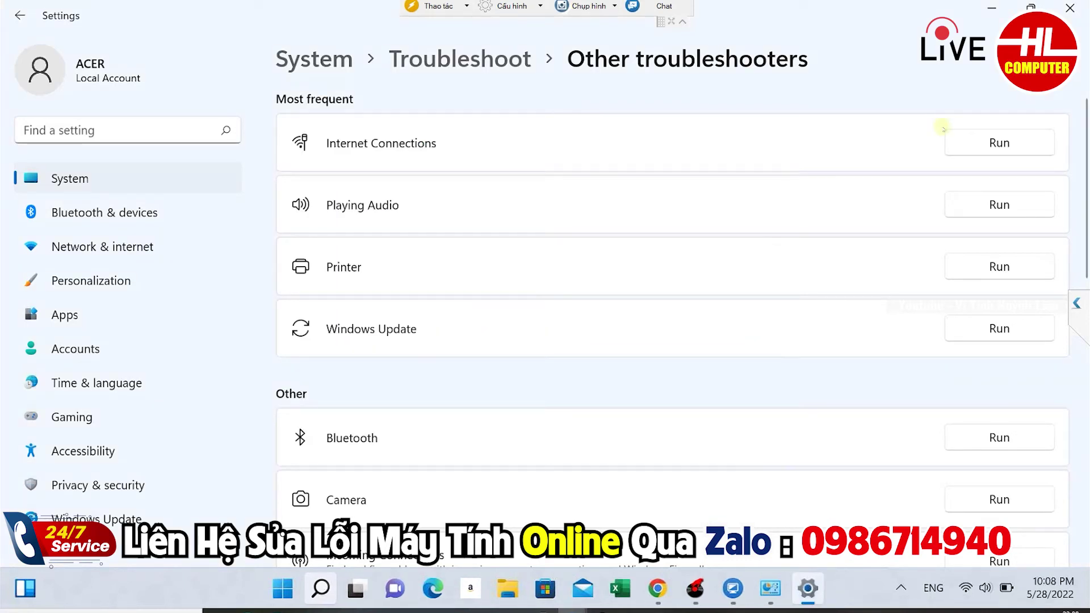
left_click(1069, 8)
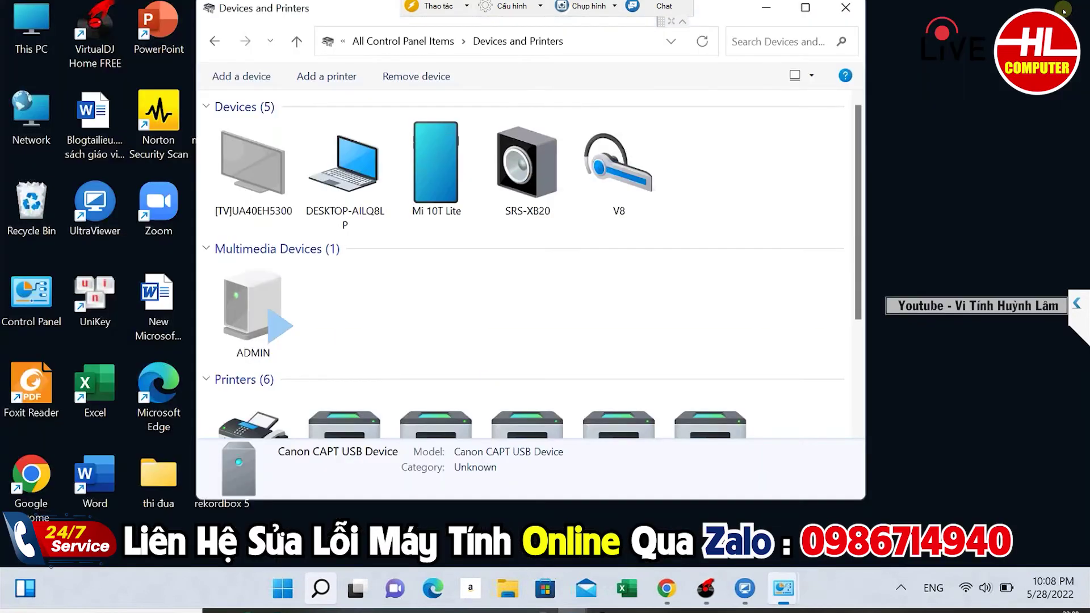
Step: Open Chrome maximized and search Google for 'download driver canon 2900 64'
scroll(728, 287, "down", 3)
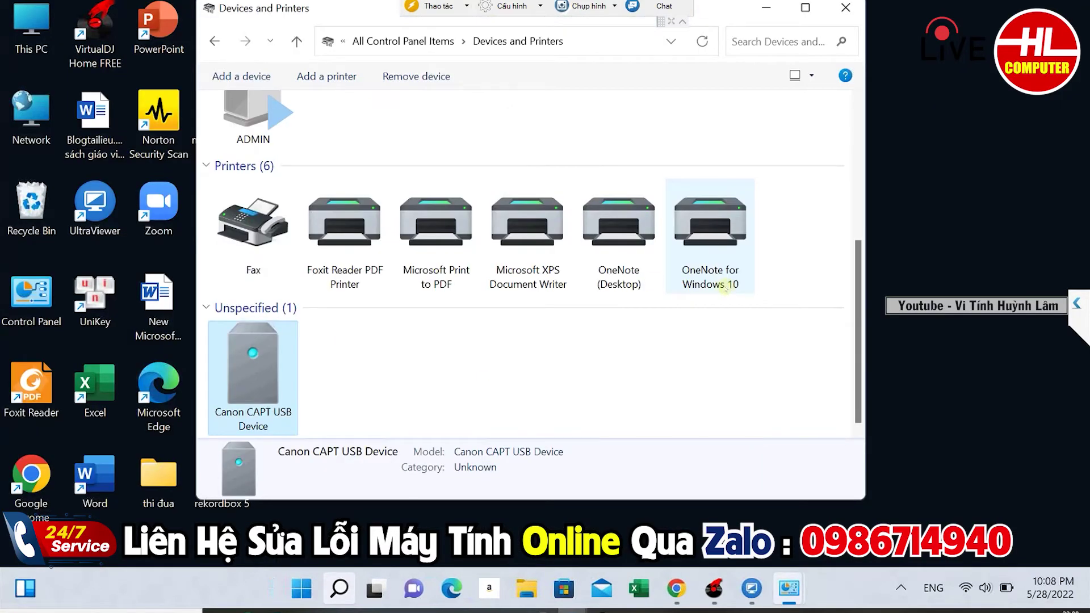
left_click(31, 482)
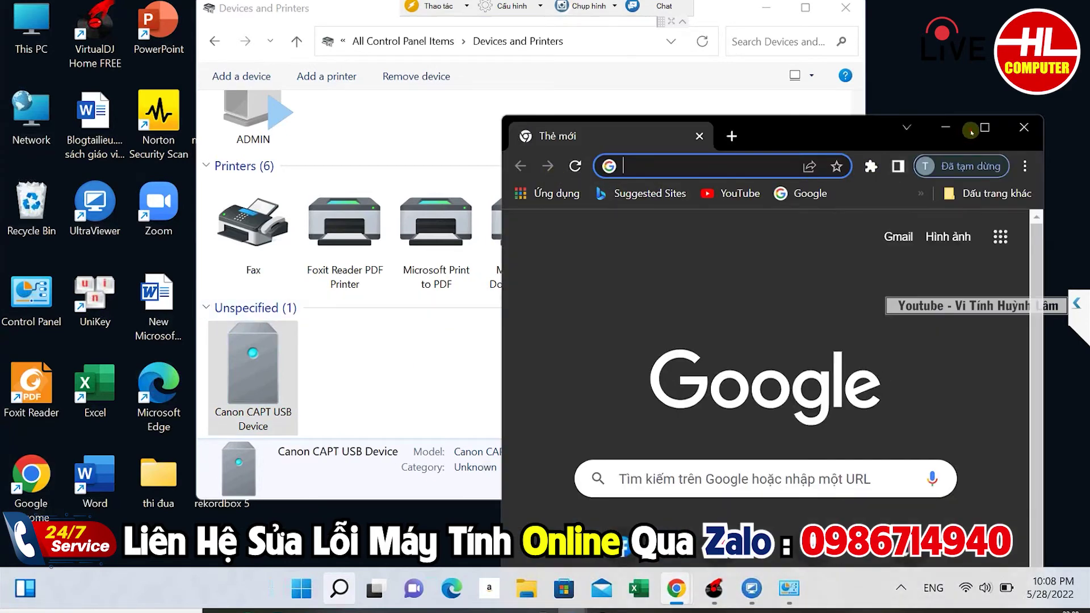
left_click(984, 129)
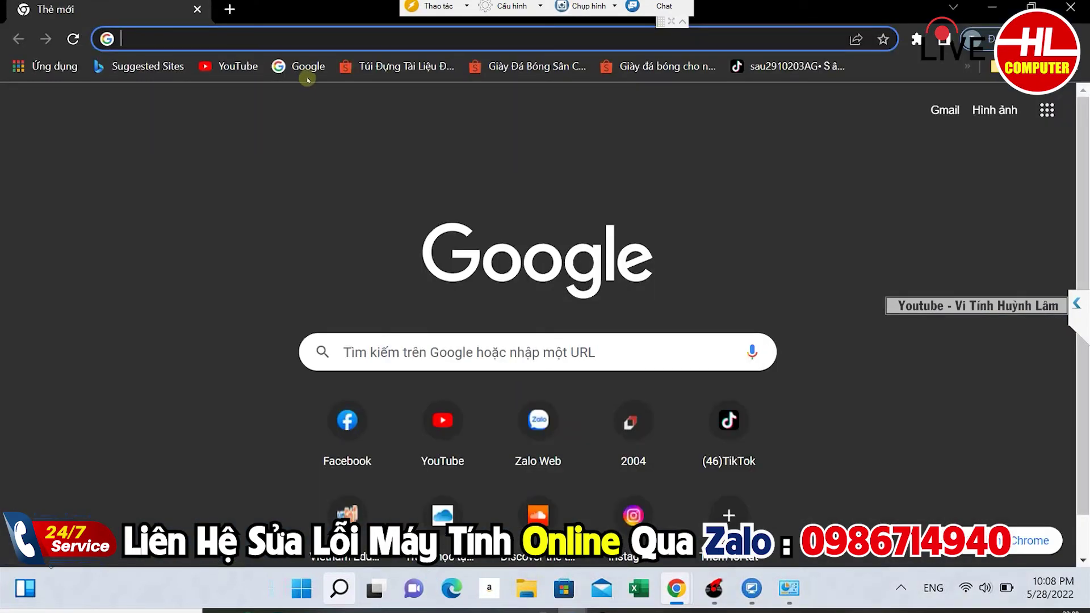
type("doơn")
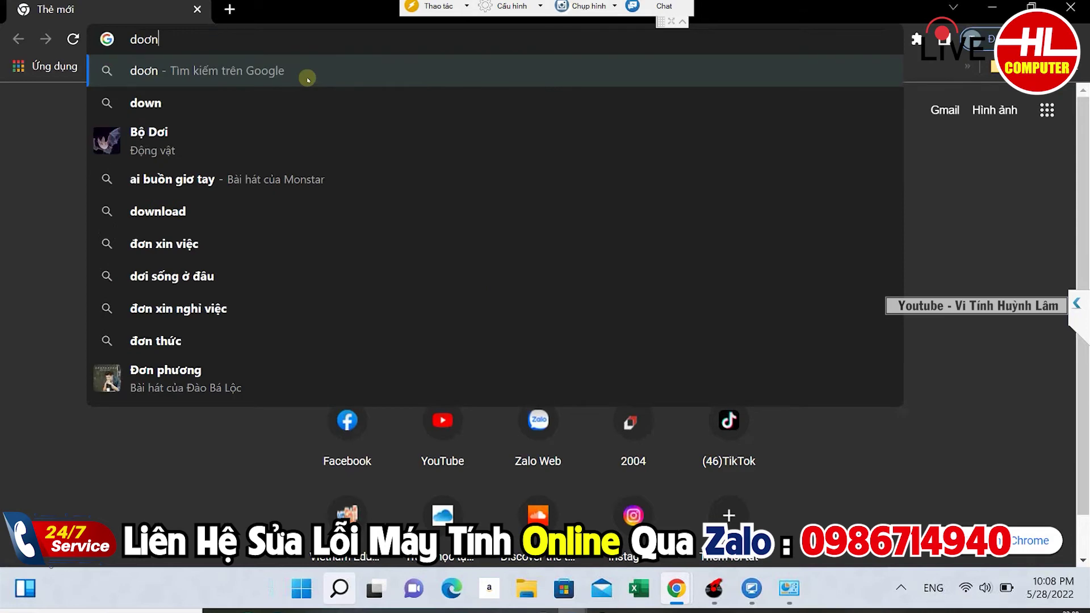
type("load ")
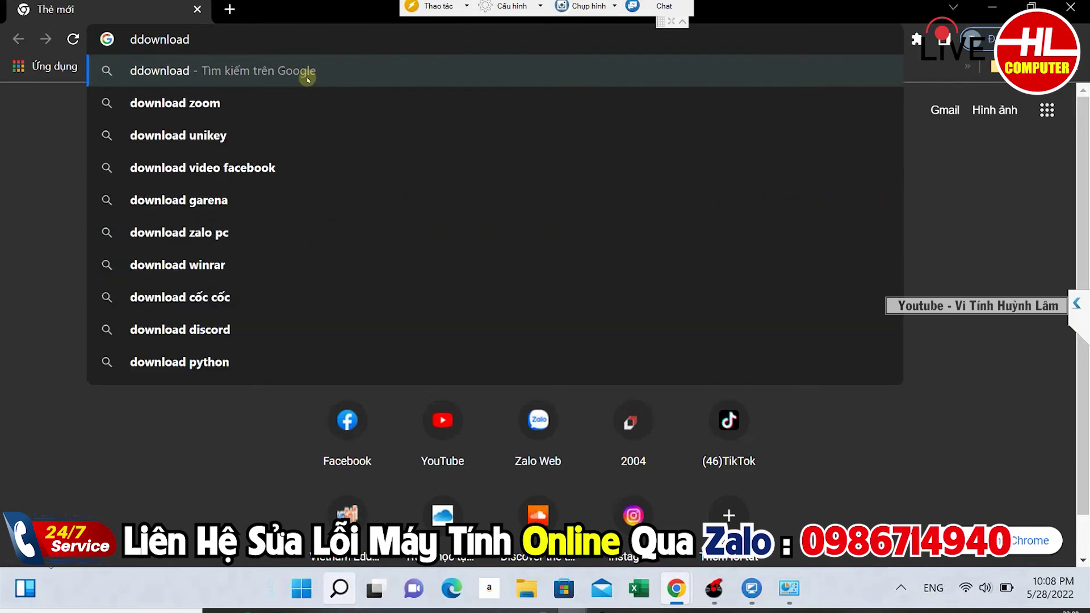
type("driver")
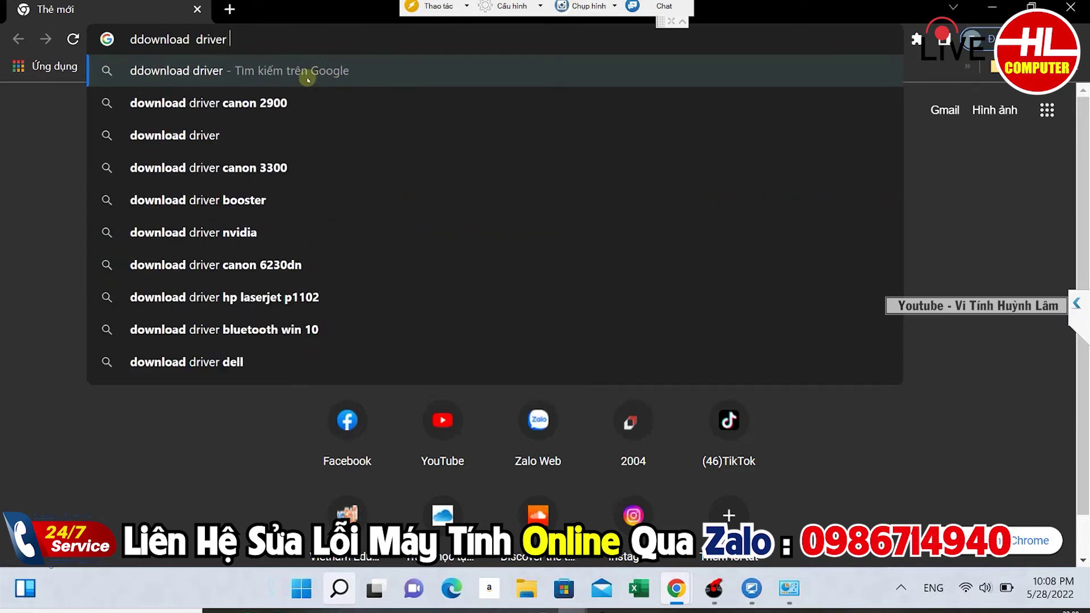
key("Down")
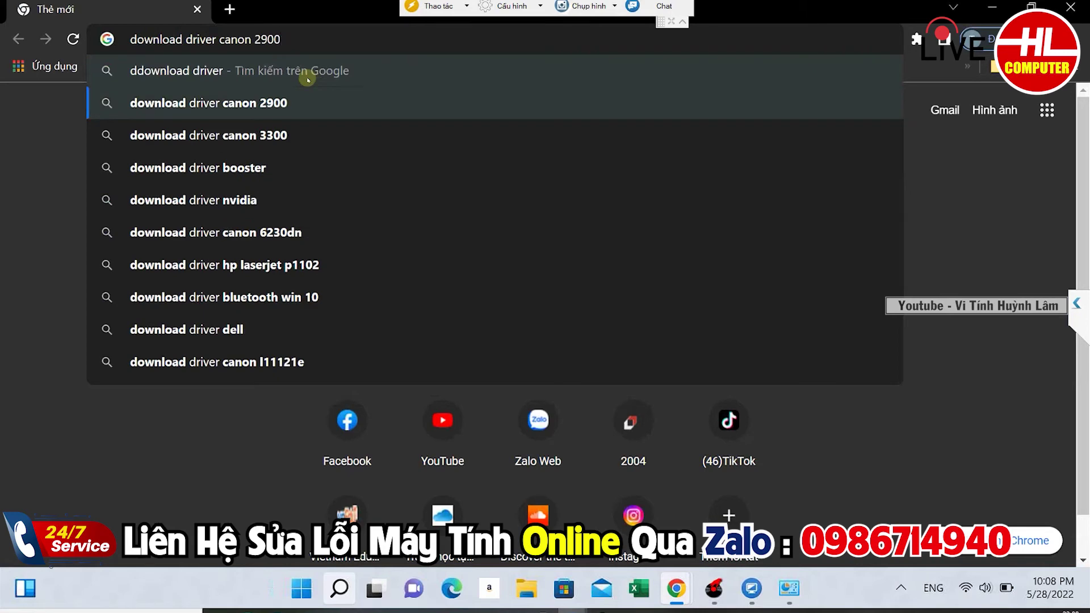
type("64bit")
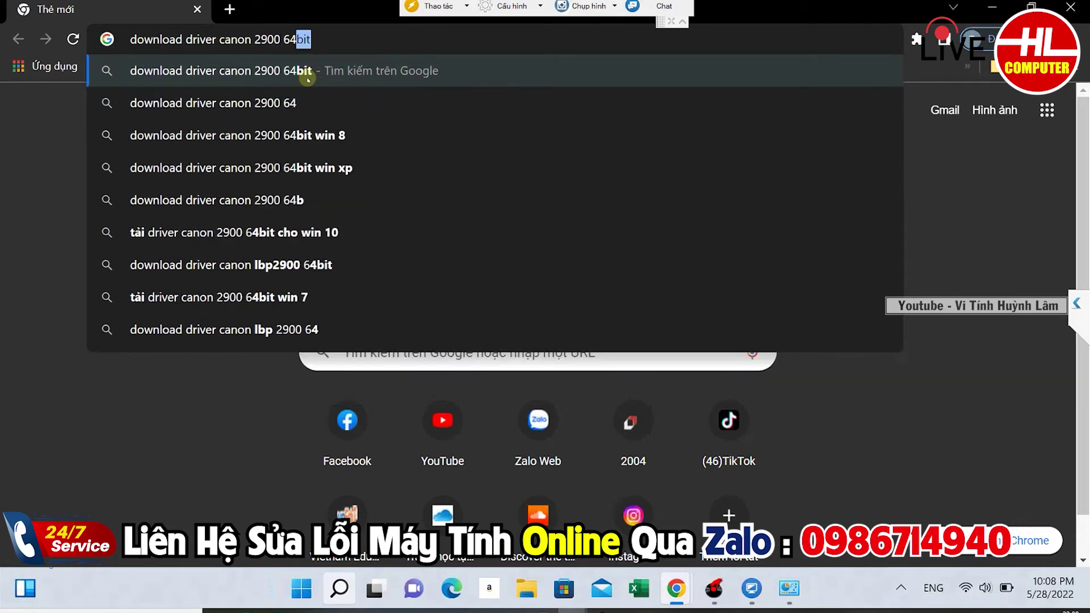
left_click(307, 74)
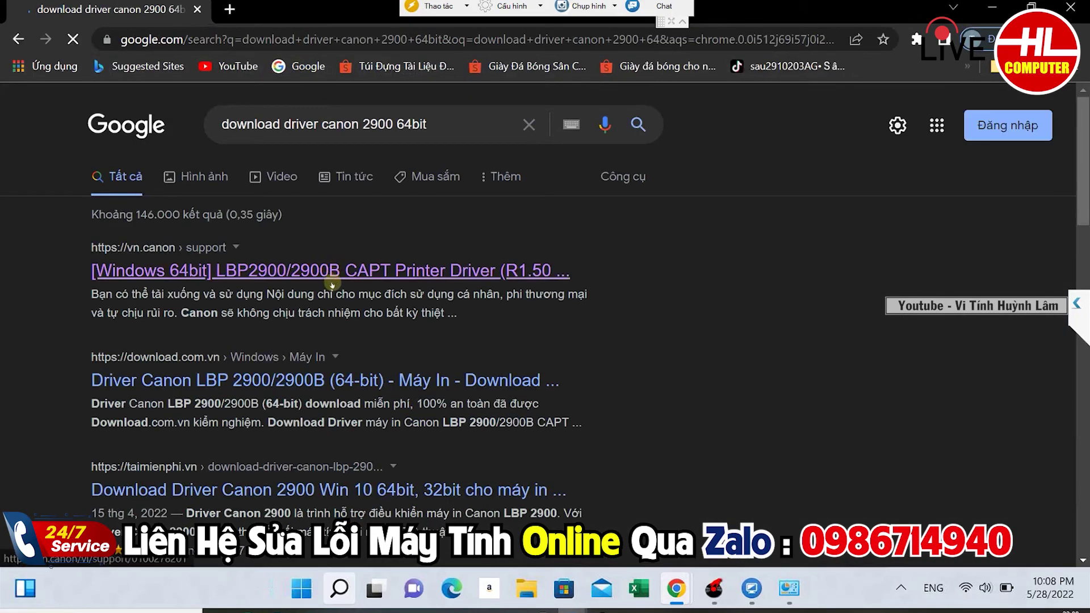
Step: Download the LBP2900/2900B 64-bit CAPT driver from Canon's site and open the downloads list
left_click(332, 272)
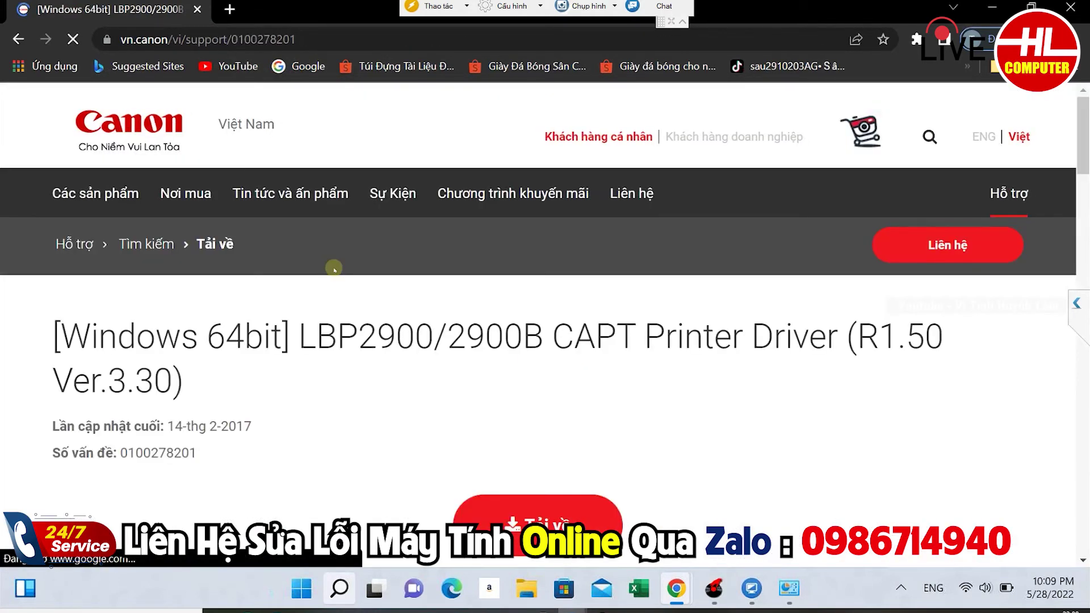
scroll(514, 410, "down", 3)
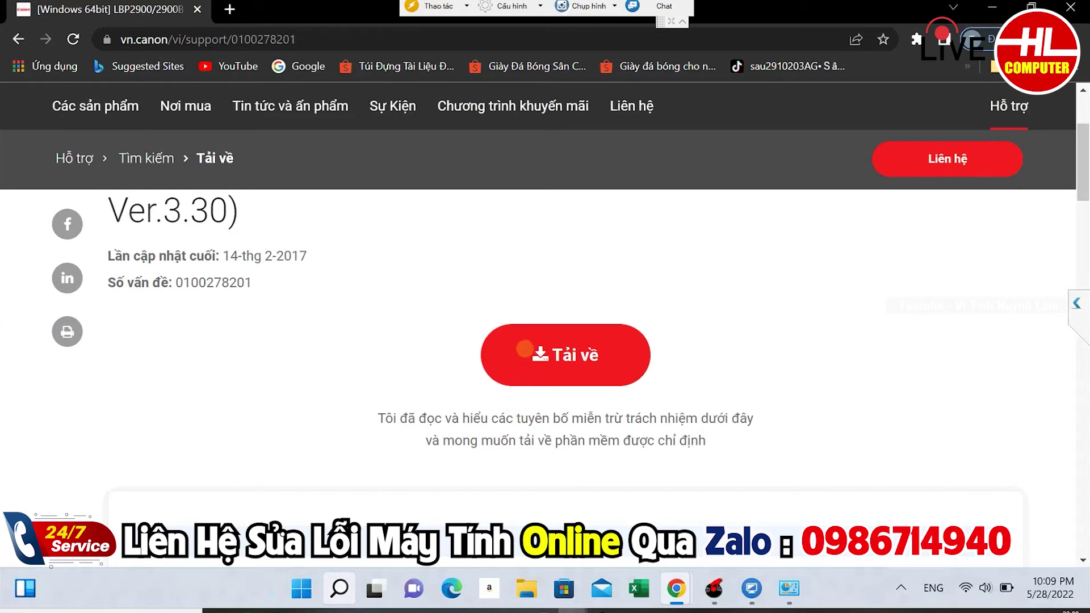
left_click(534, 352)
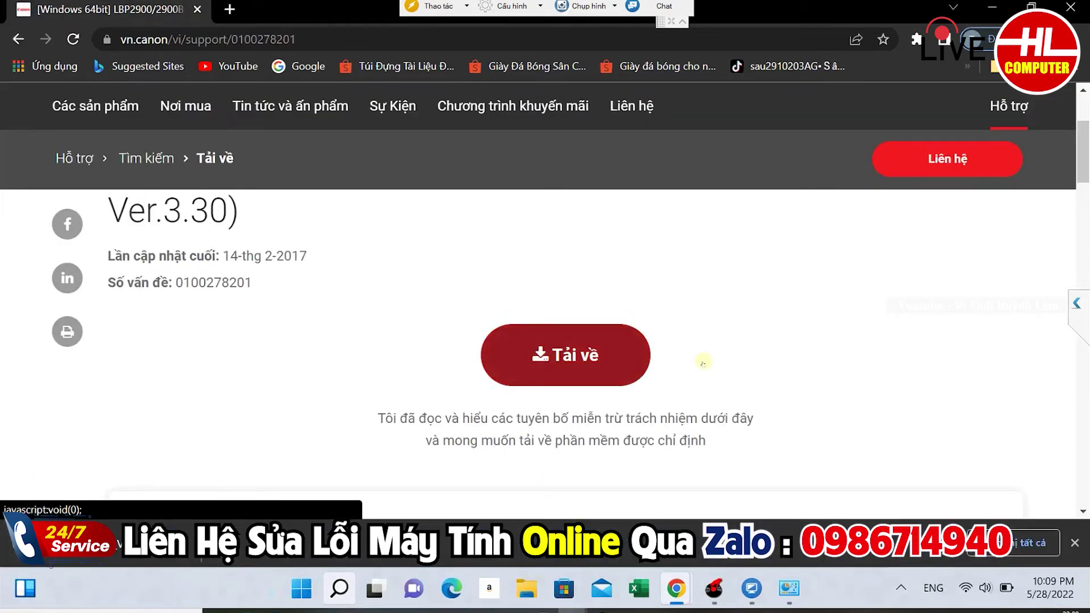
left_click(1027, 542)
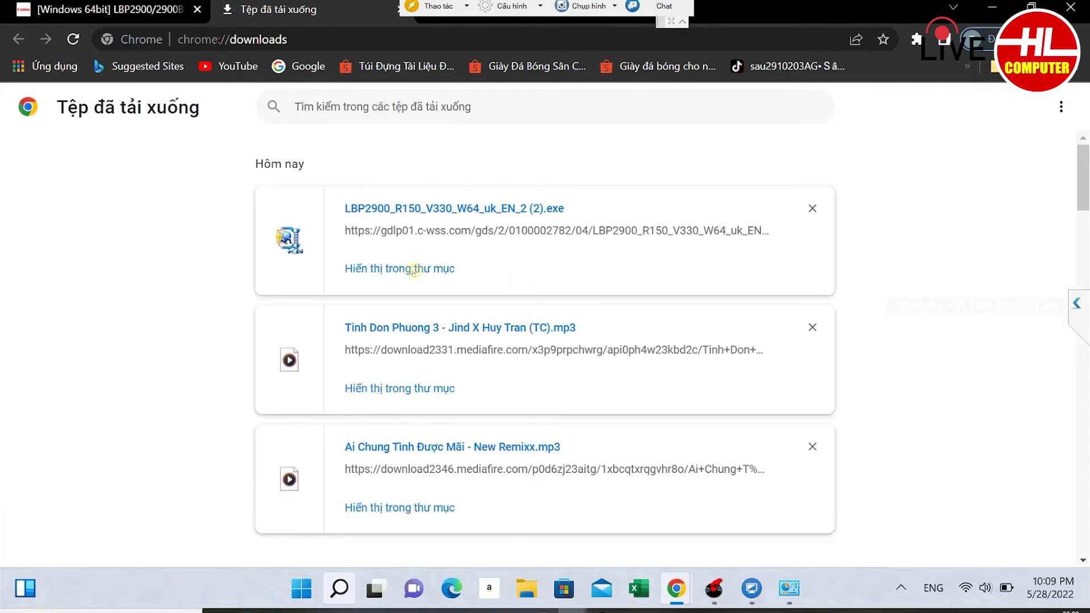
Step: Copy the downloaded LBP2900_R150_V330_W64_uk_EN_2 (2) file from its Downloads folder
left_click(414, 269)
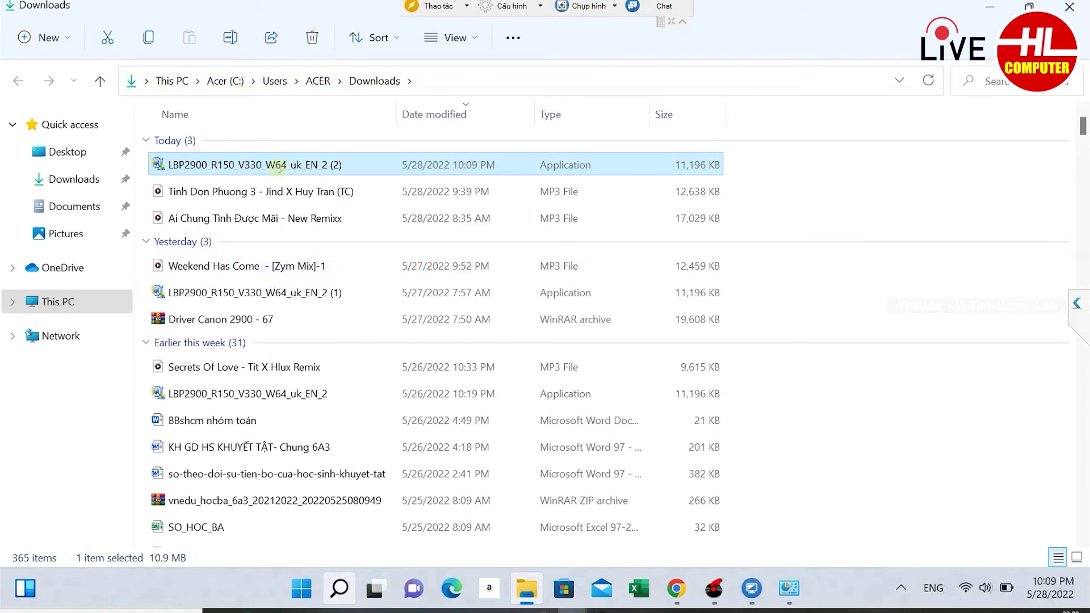
right_click(279, 168)
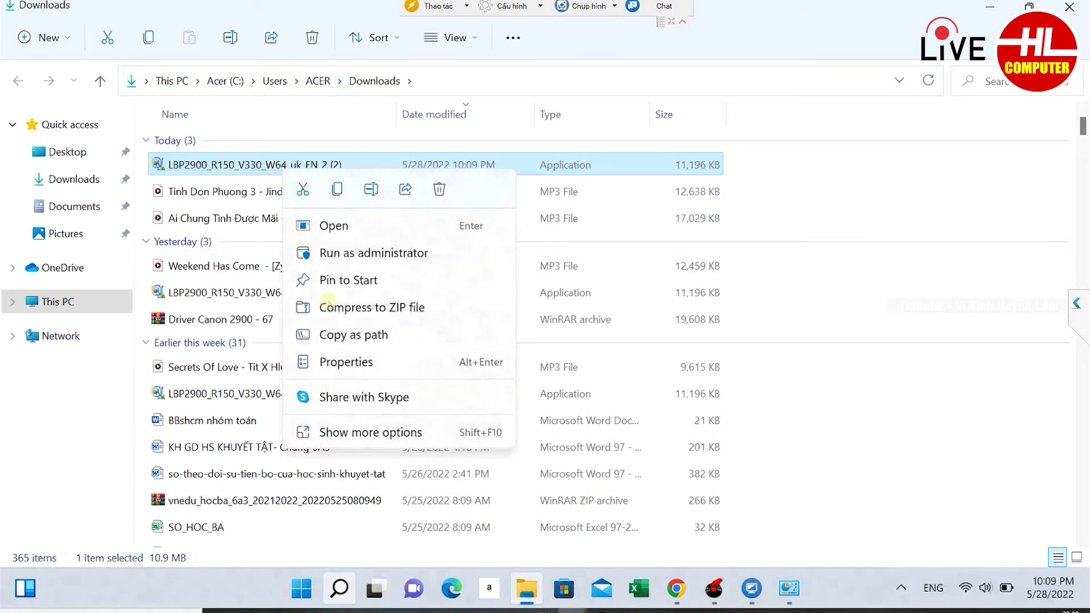
left_click(352, 434)
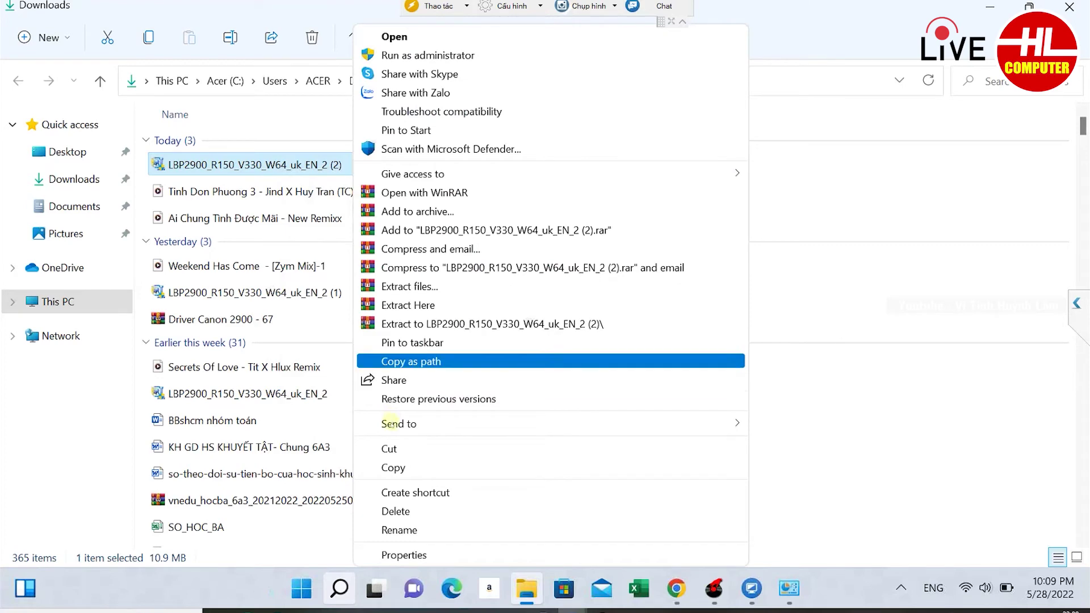
left_click(394, 466)
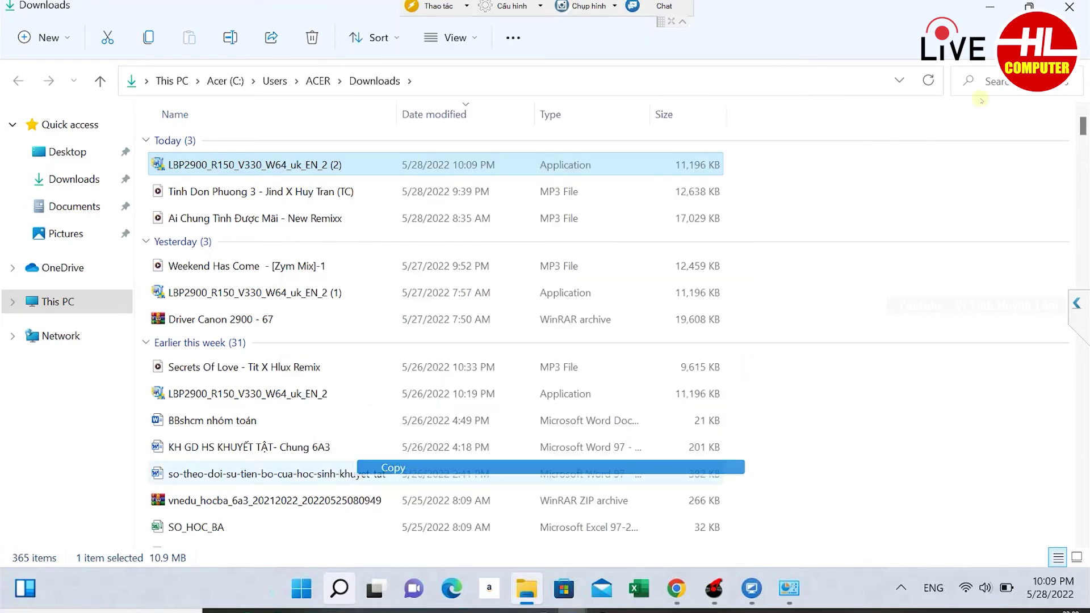
Step: Minimize the open windows and paste the driver file onto the desktop
left_click(991, 6)
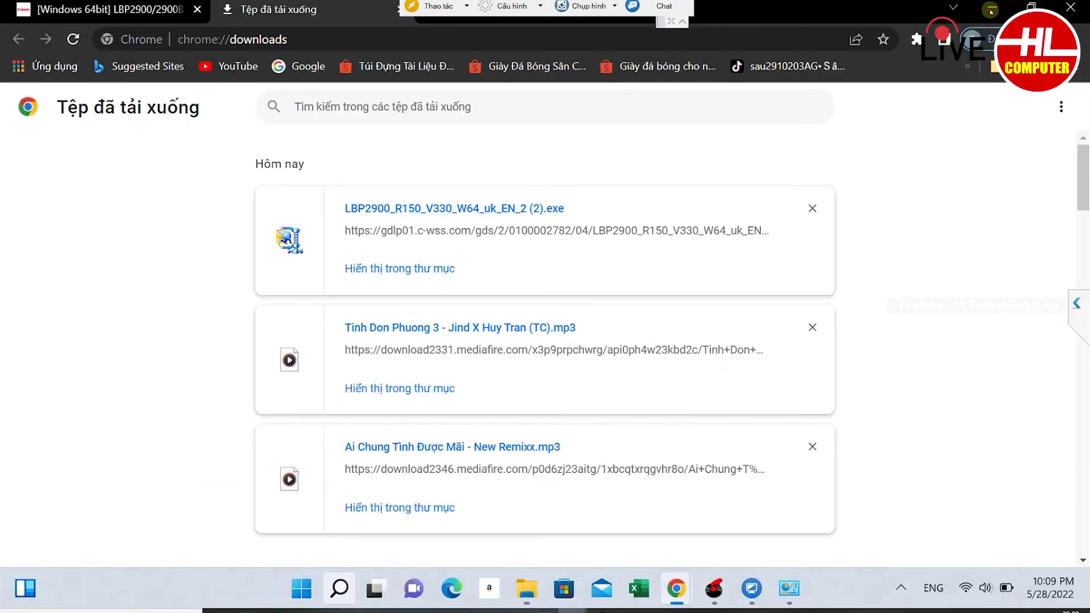
left_click(991, 9)
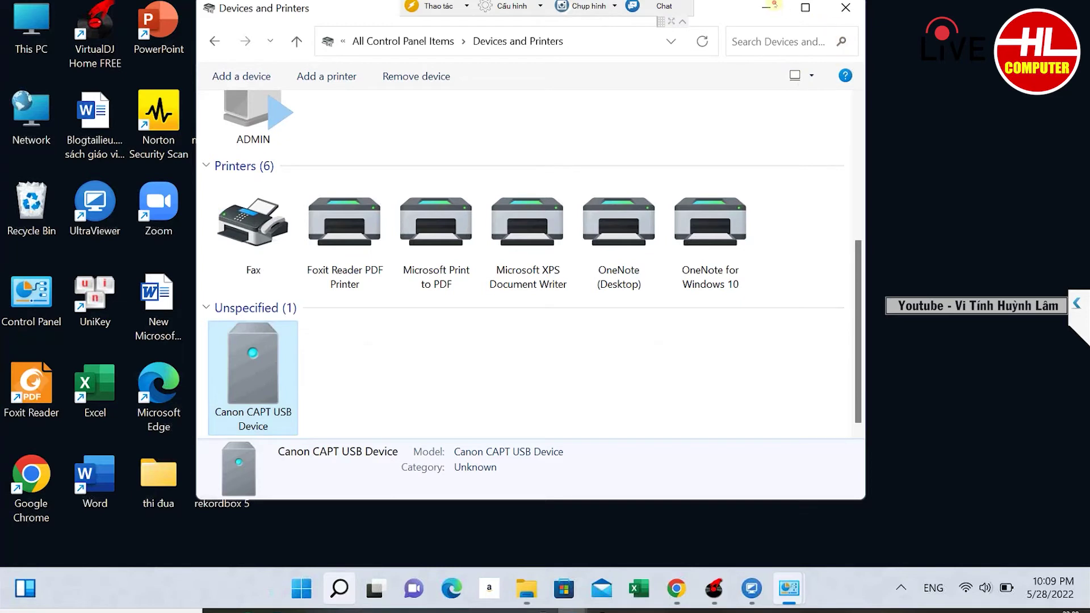
left_click(768, 8)
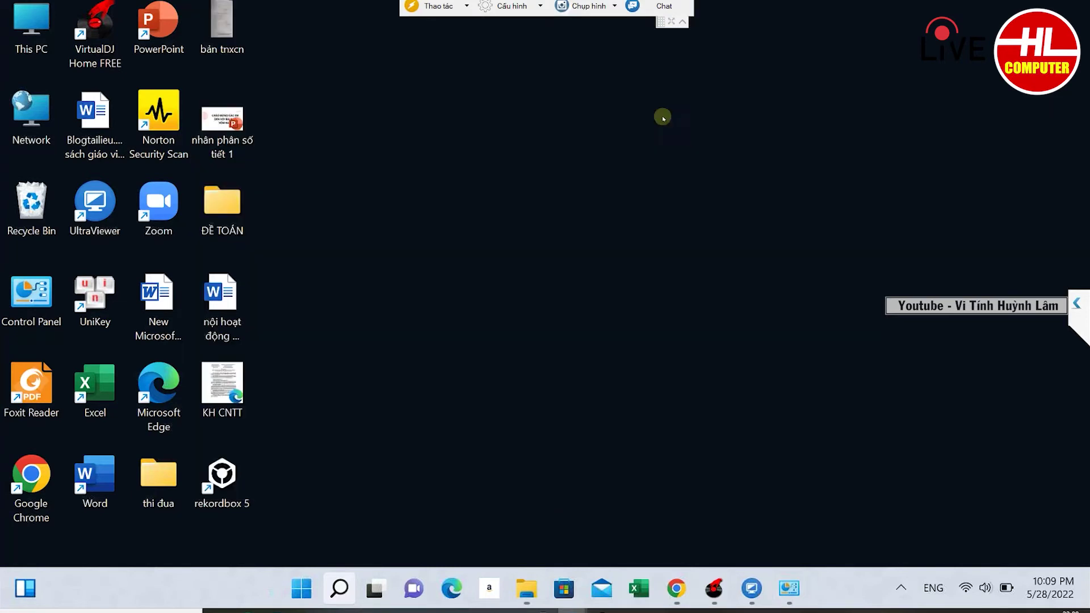
right_click(583, 209)
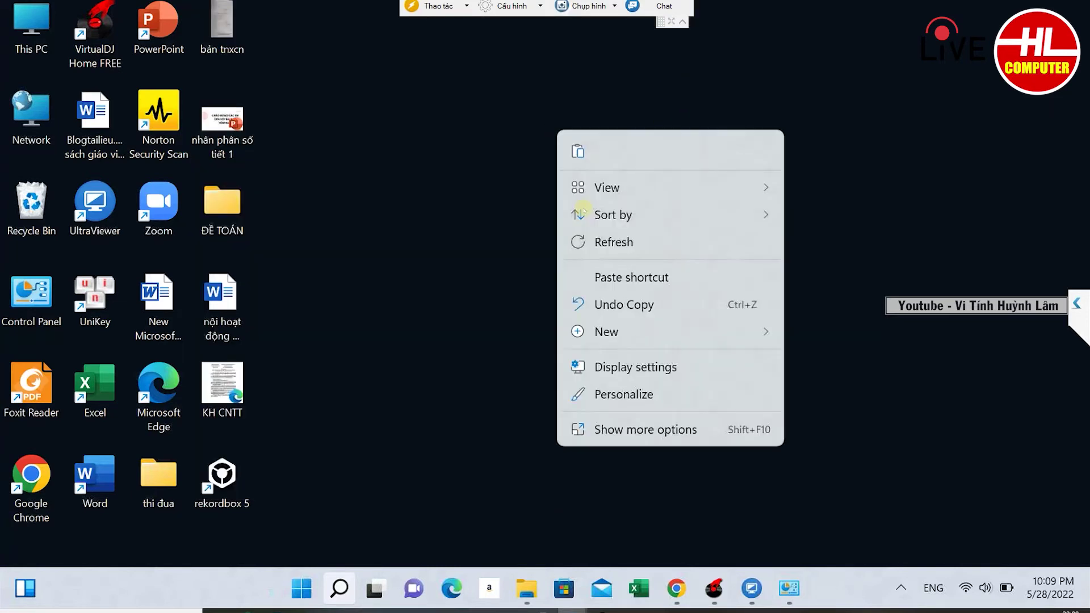
left_click(607, 428)
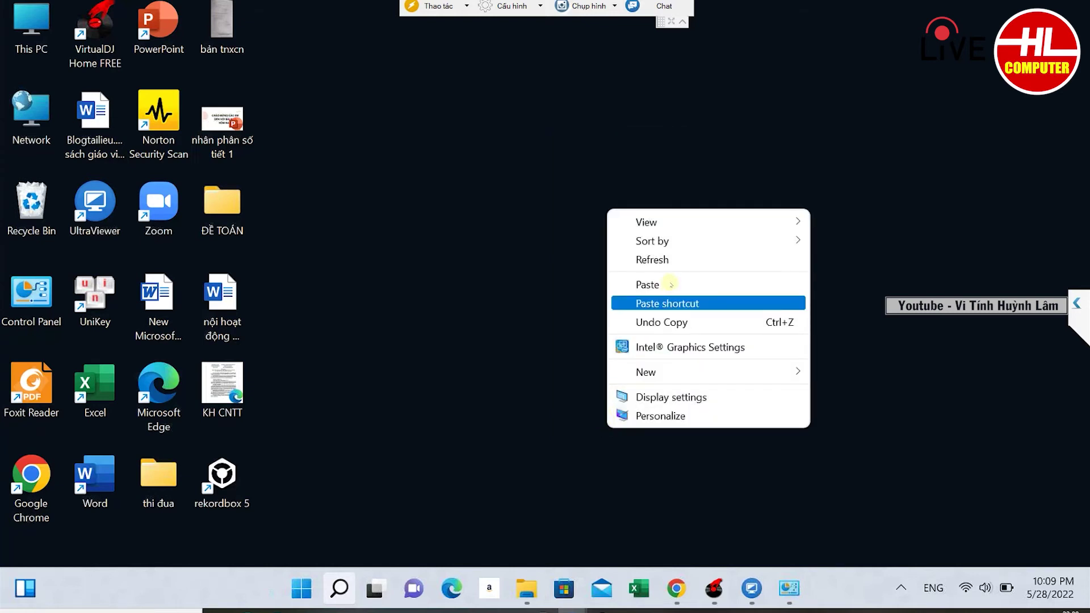
left_click(669, 283)
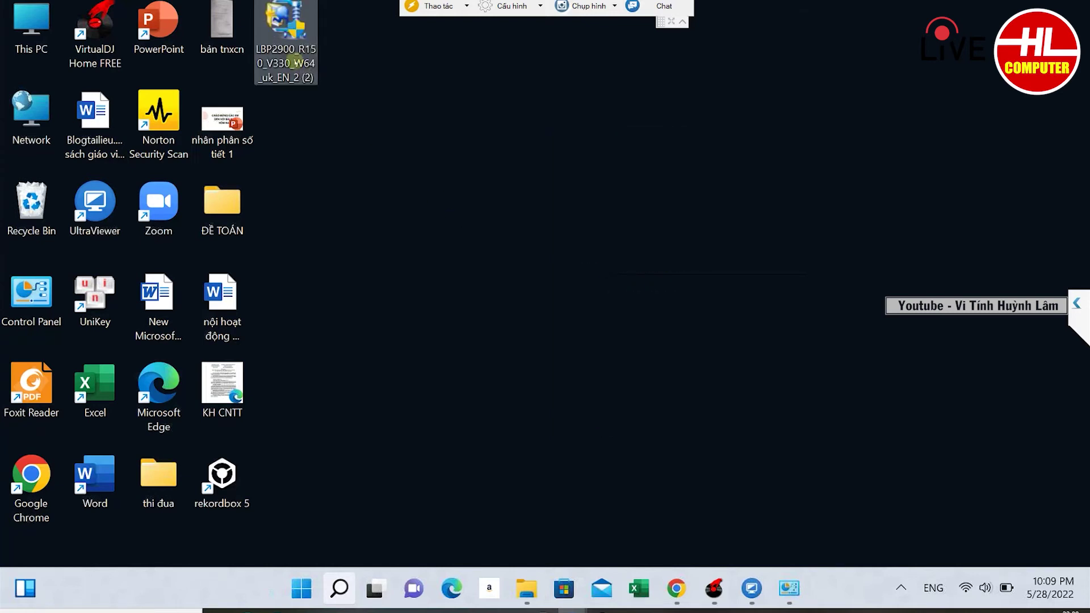
Step: Extract the pasted driver with WinRAR into an LBP2900_R150_V330_W64_uk_EN_2 (2) folder
right_click(293, 61)
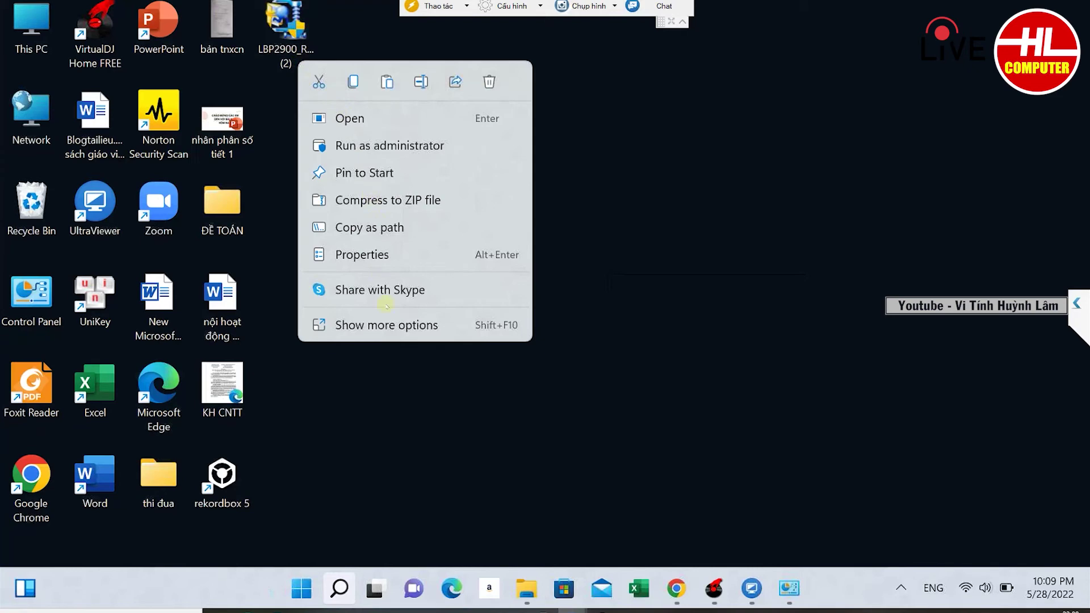
left_click(389, 327)
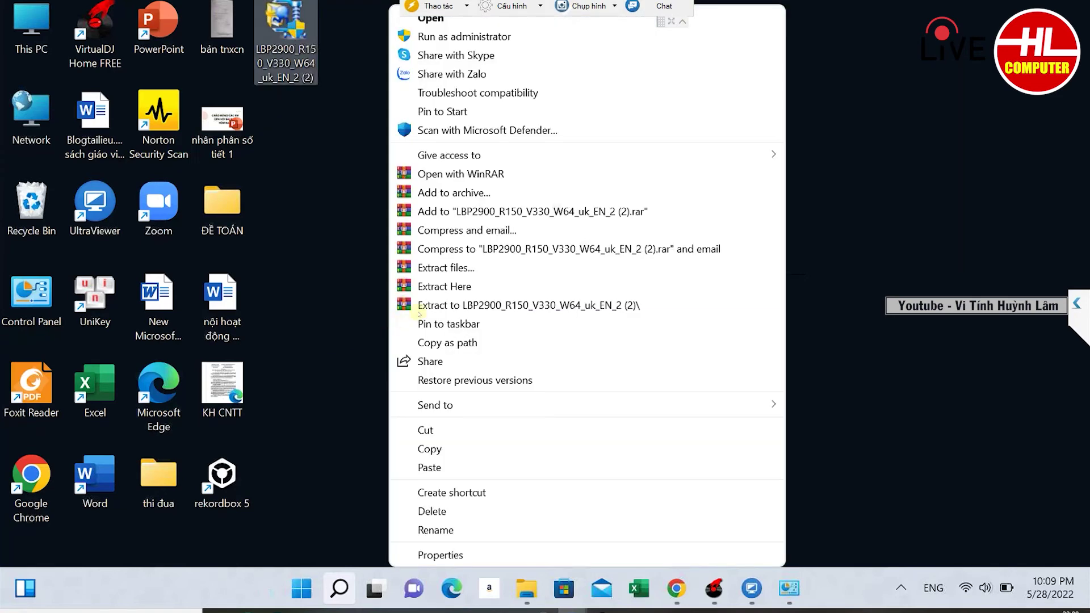
left_click(437, 307)
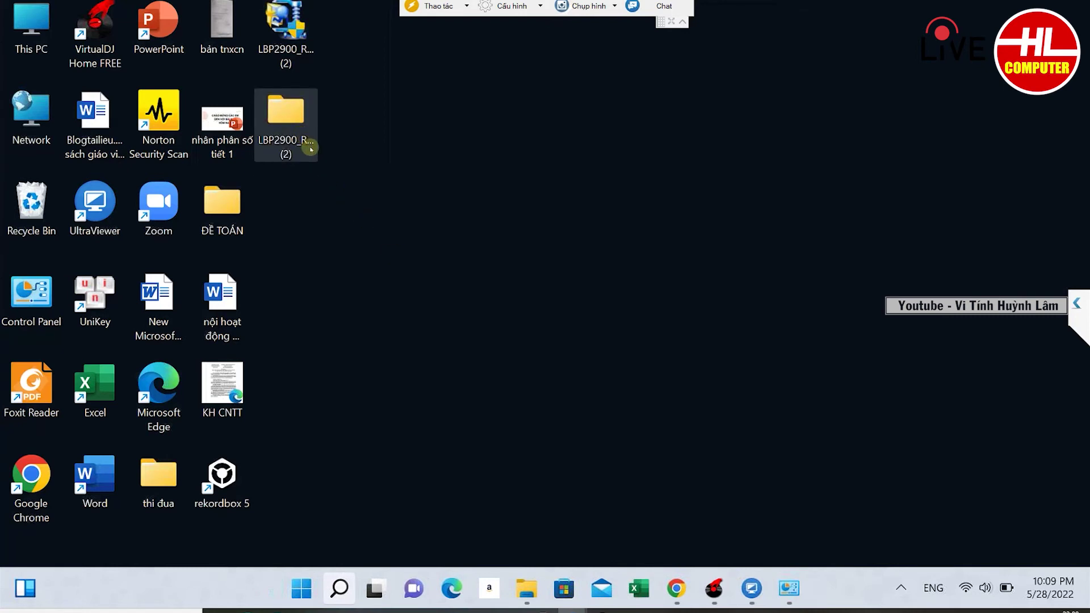
Step: Run Setup from the extracted driver's x64 folder as administrator, approving the UAC prompt
double_click(311, 149)
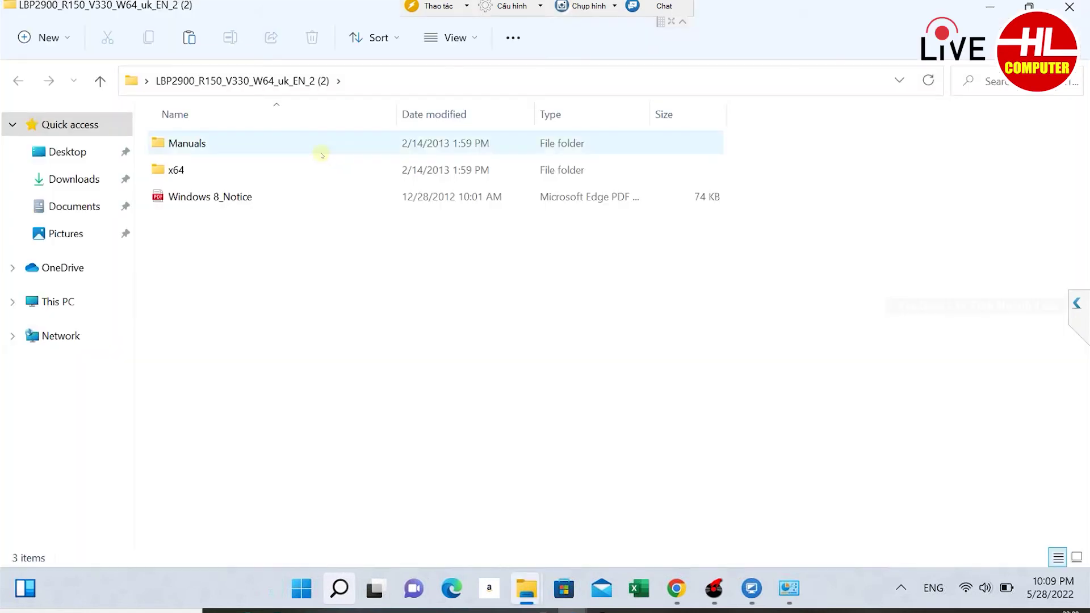
double_click(196, 177)
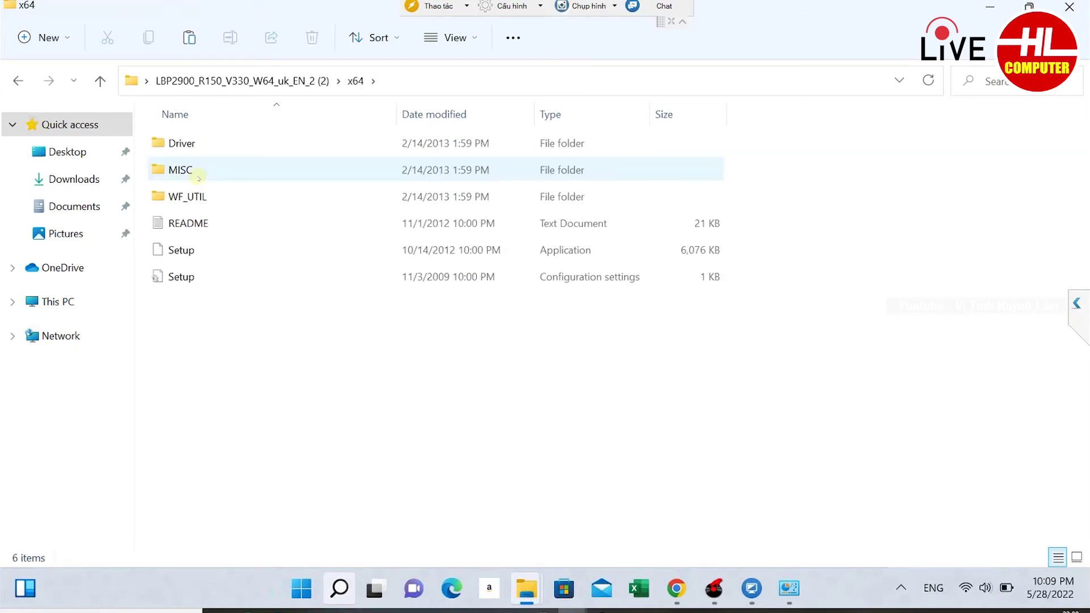
left_click(183, 253)
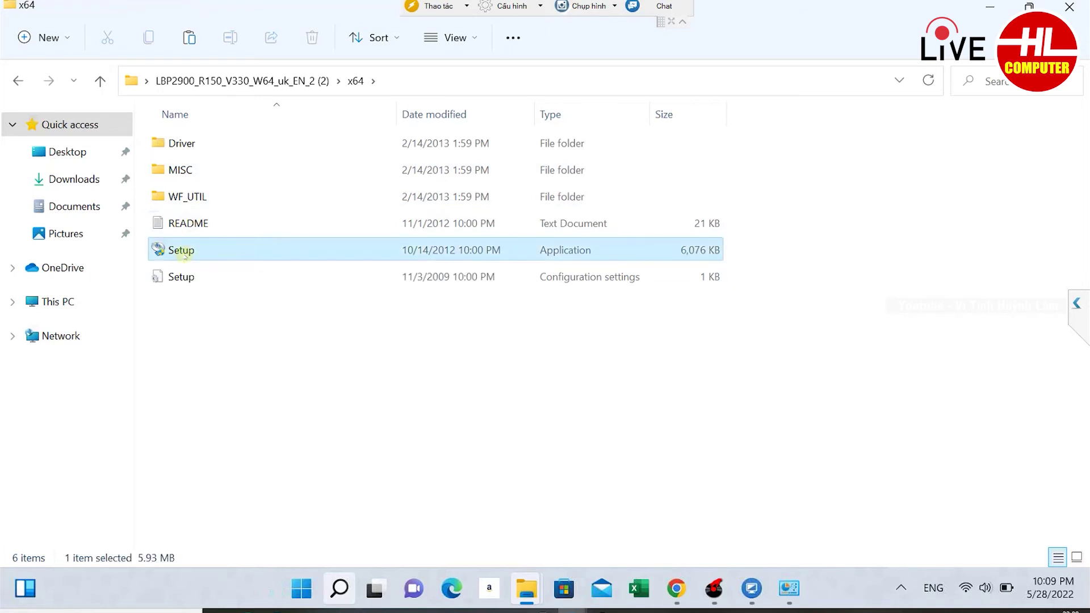
right_click(185, 254)
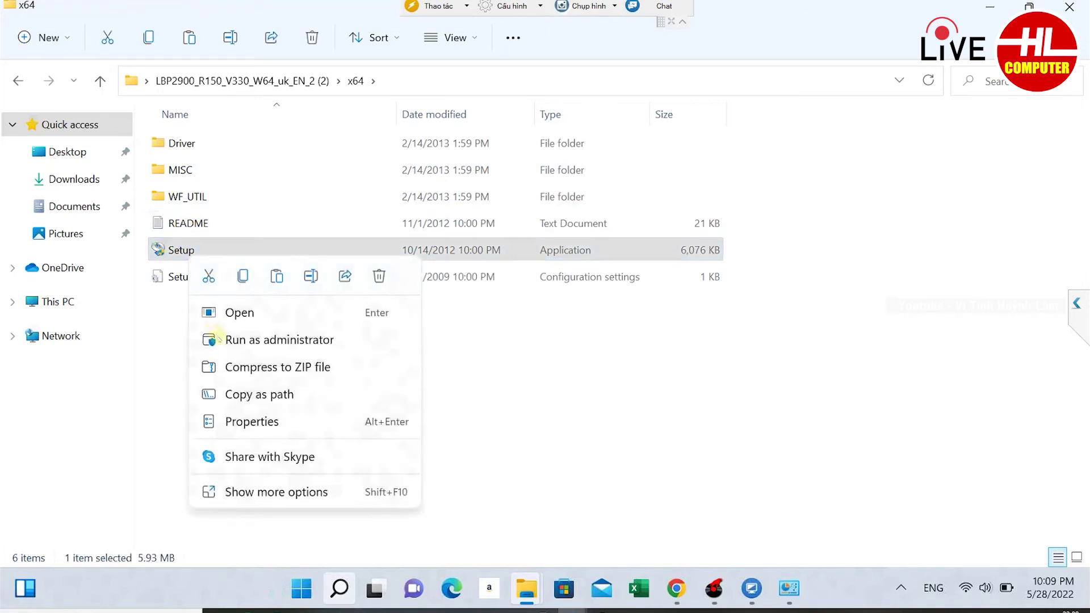
left_click(219, 338)
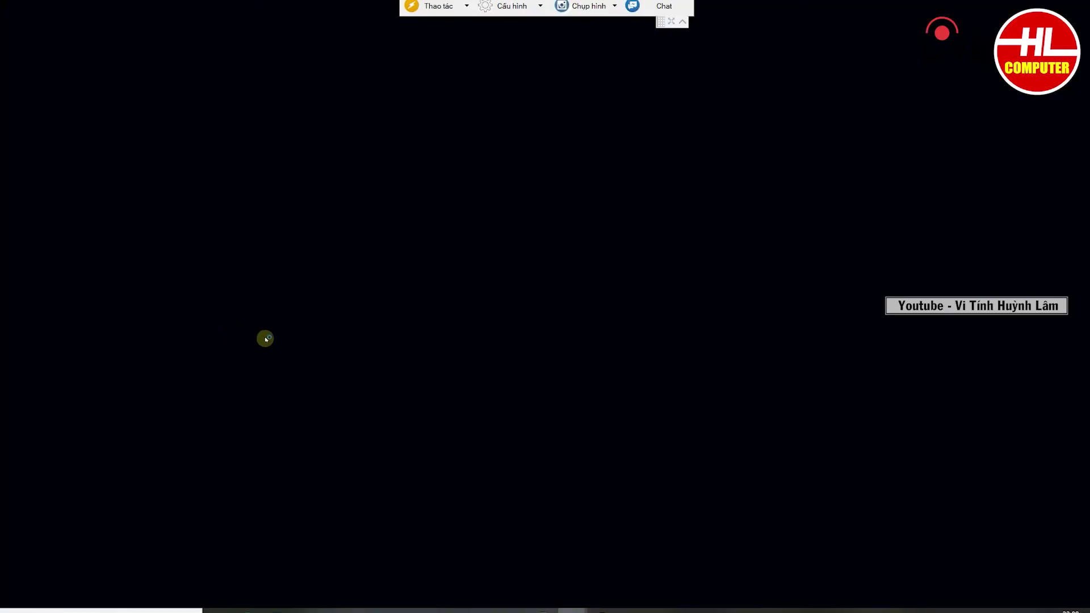
left_click(452, 432)
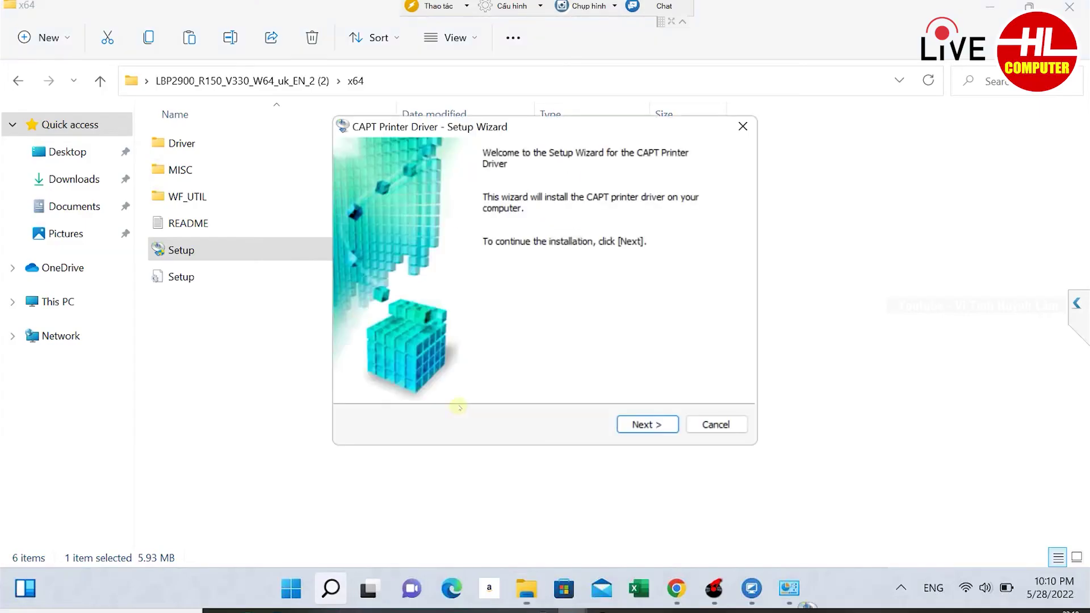
Step: Accept the license agreement and choose to set the printer port manually
left_click(626, 429)
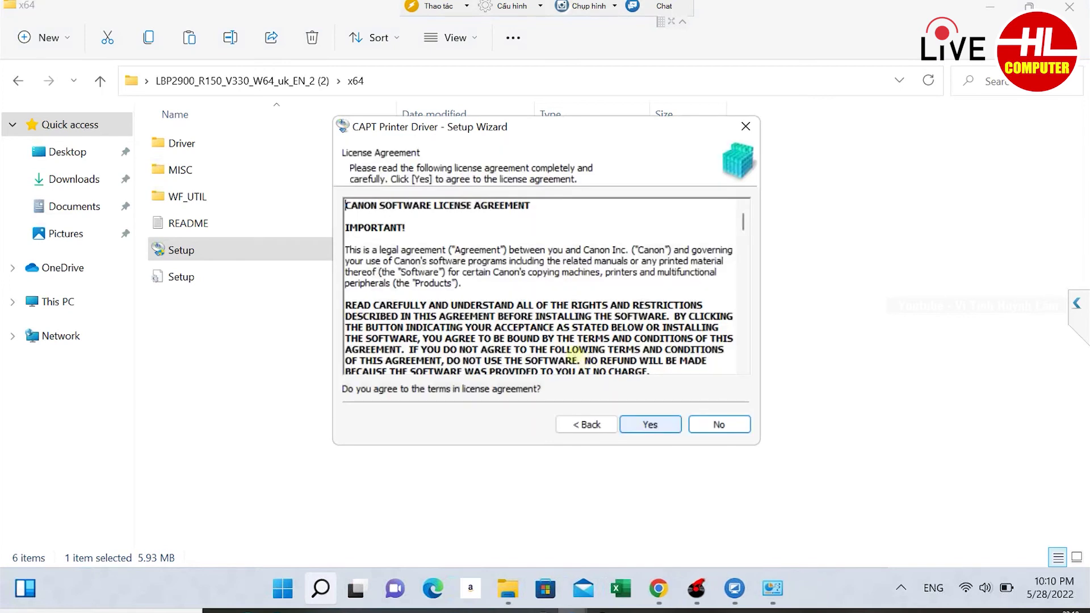
left_click(636, 429)
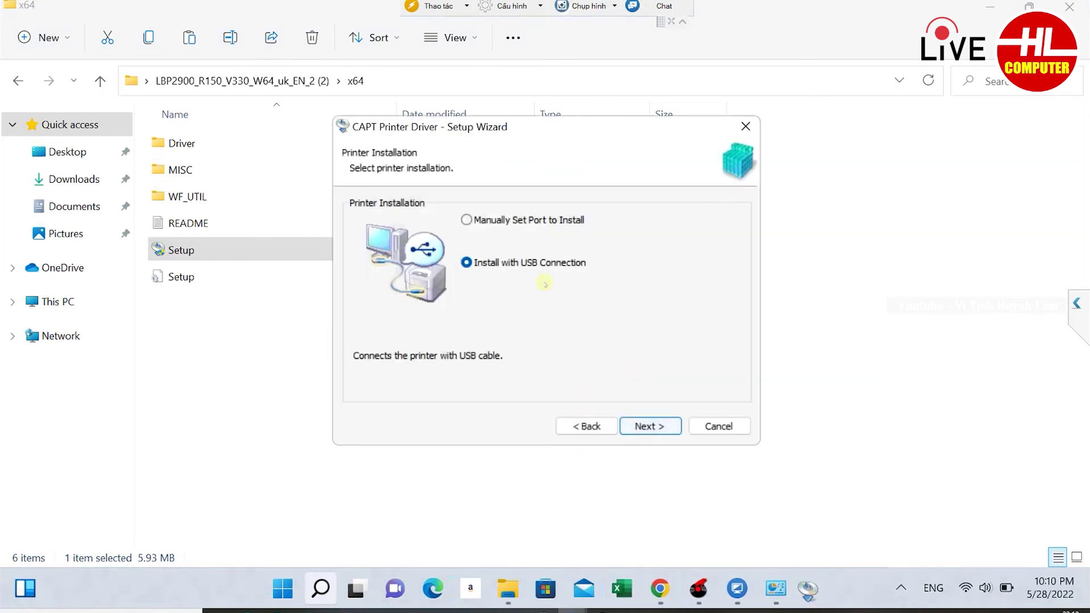
left_click(523, 220)
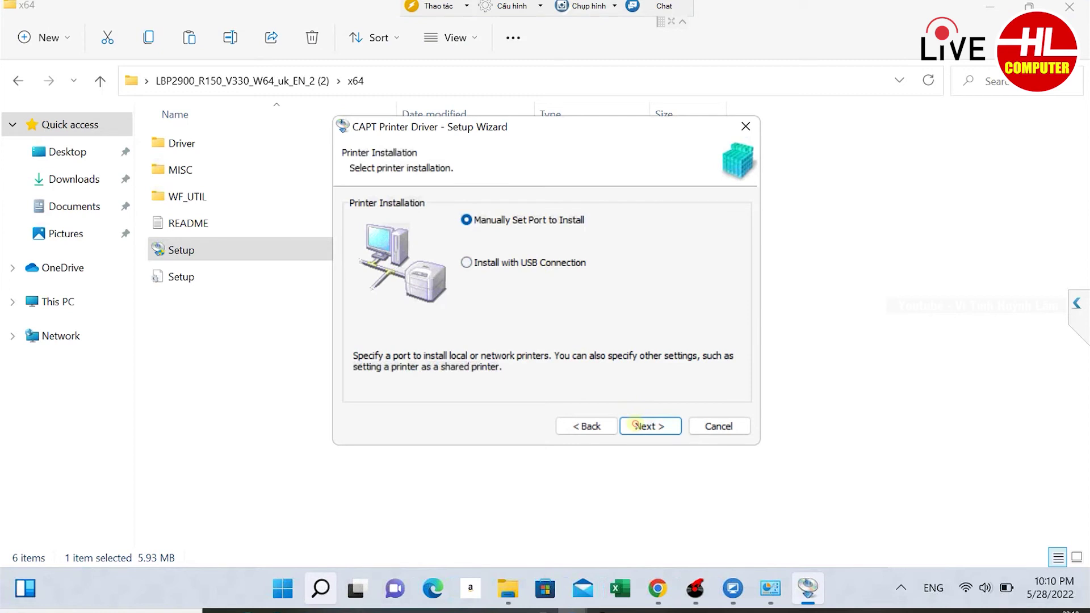
left_click(635, 425)
left_click(650, 427)
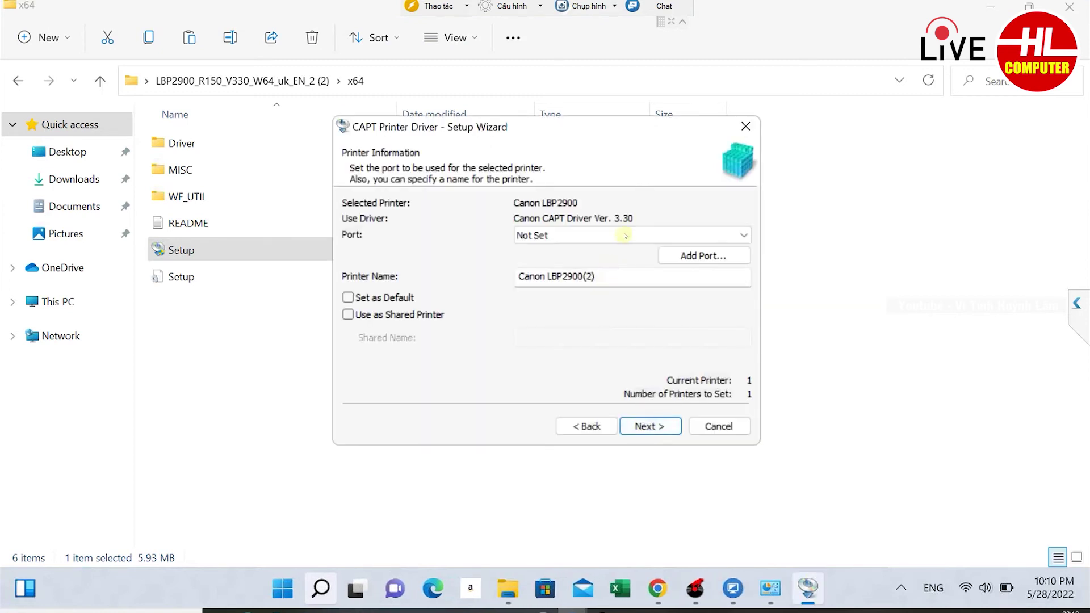
Step: Assign port USB001, start installing, dismiss the driver-in-use warning and exit the wizard
left_click(624, 234)
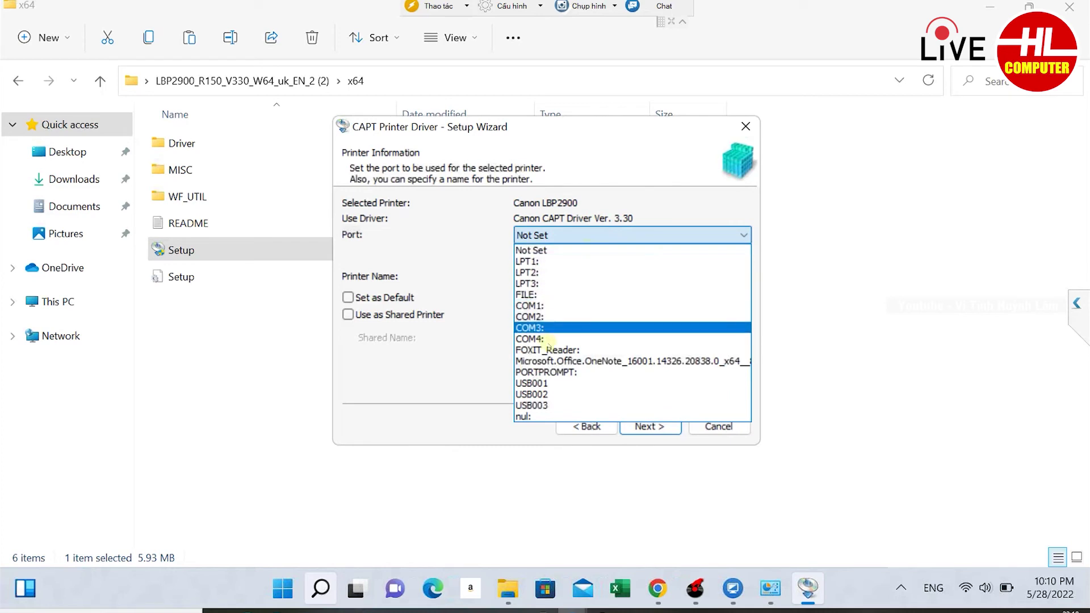
left_click(559, 383)
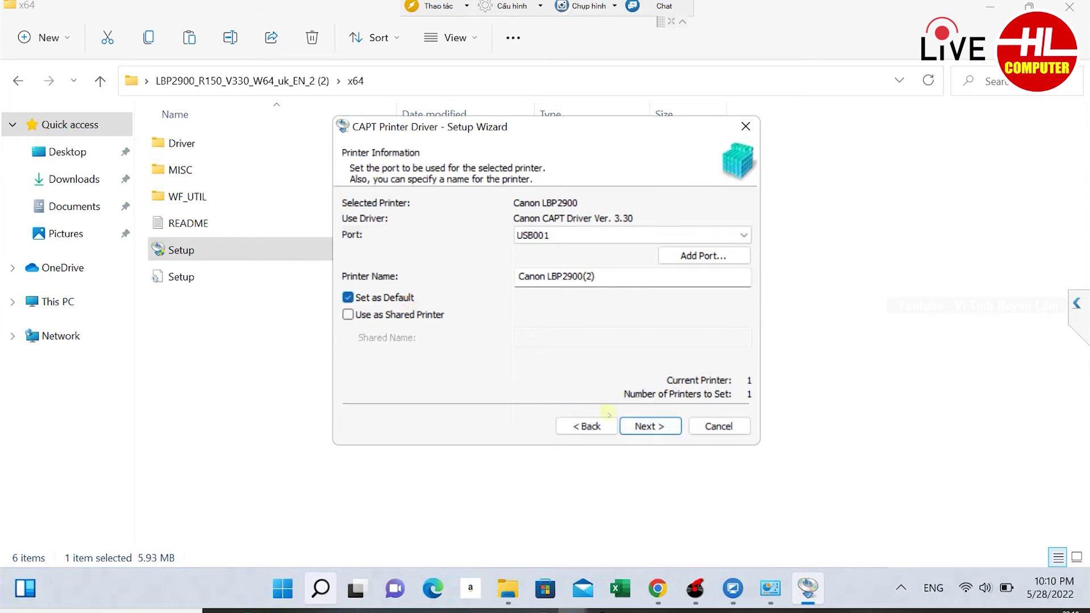
left_click(640, 425)
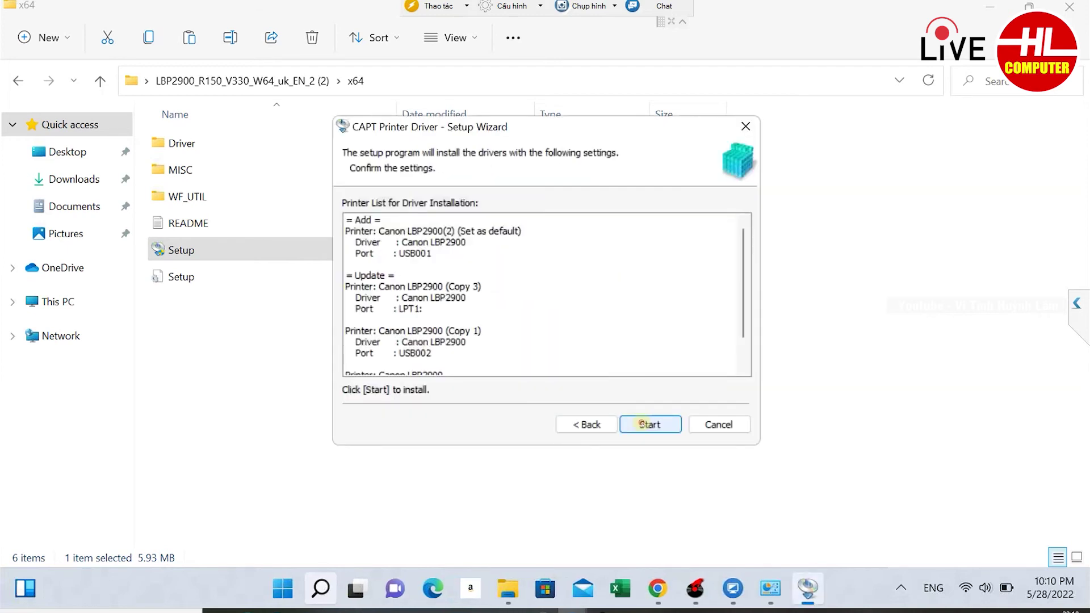
left_click(641, 423)
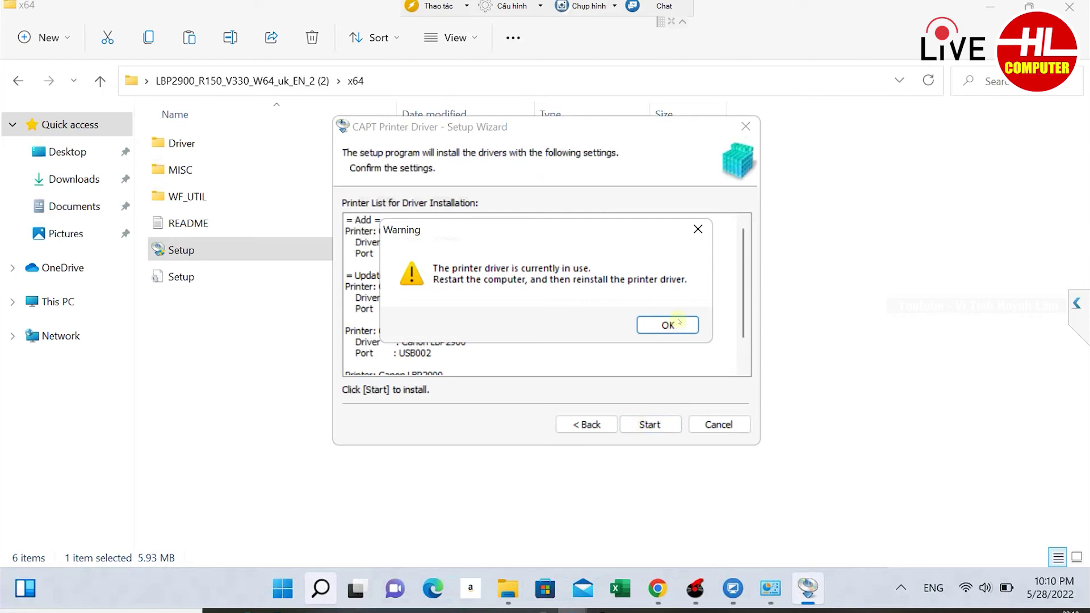
left_click(669, 326)
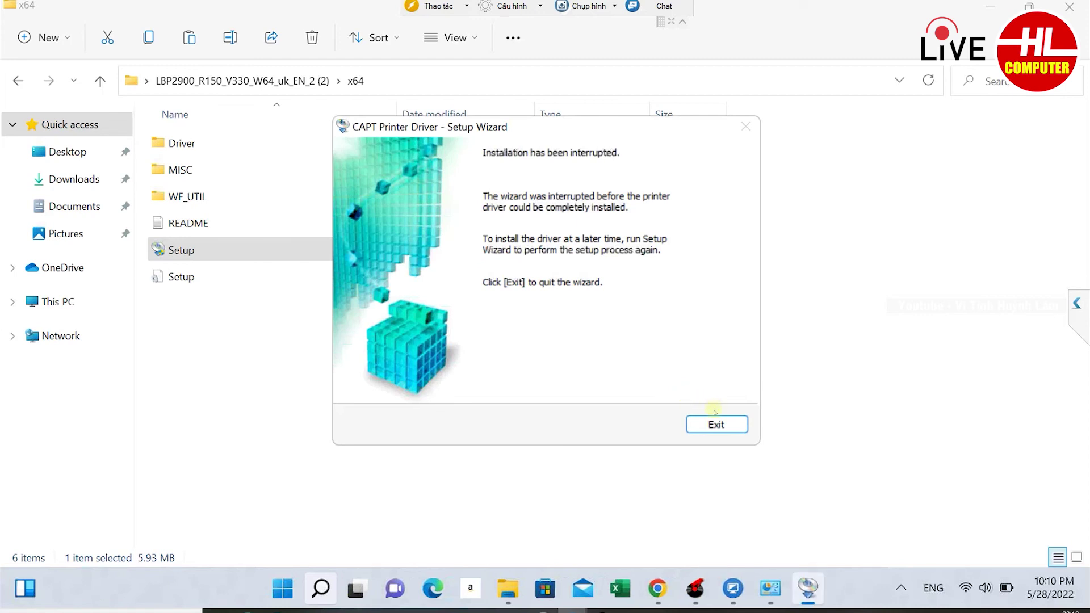
left_click(714, 420)
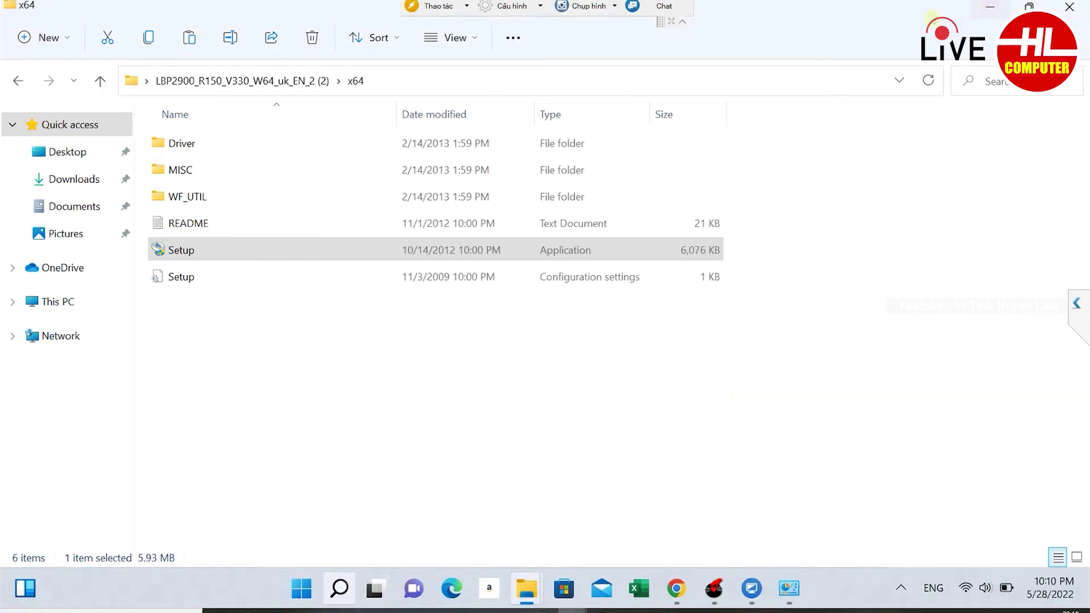
Step: Open Devices and Printers from the desktop's Control Panel and start Add a printer
left_click(989, 6)
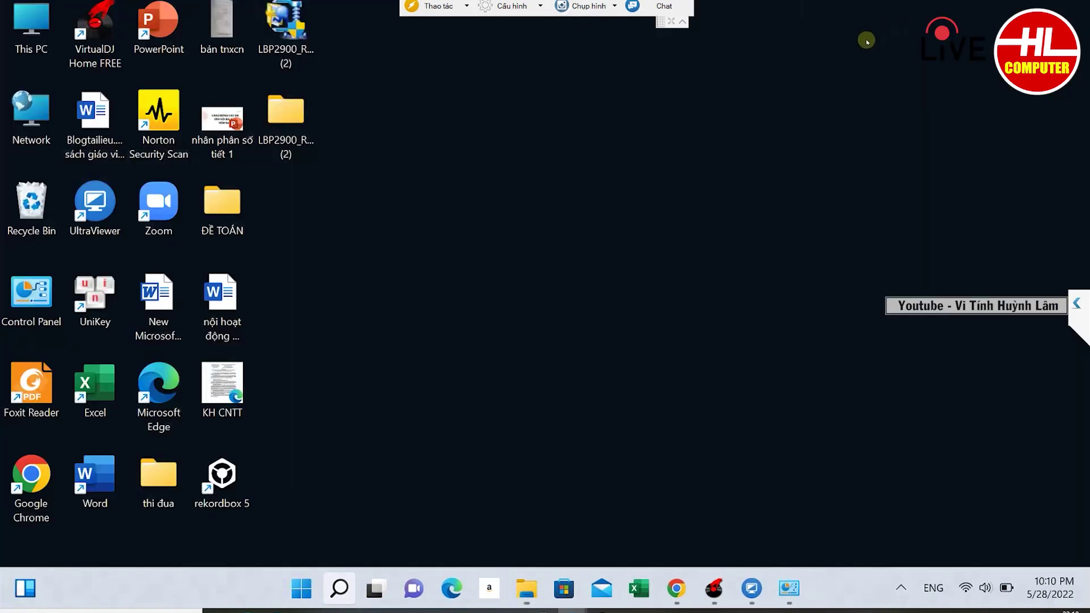
double_click(31, 295)
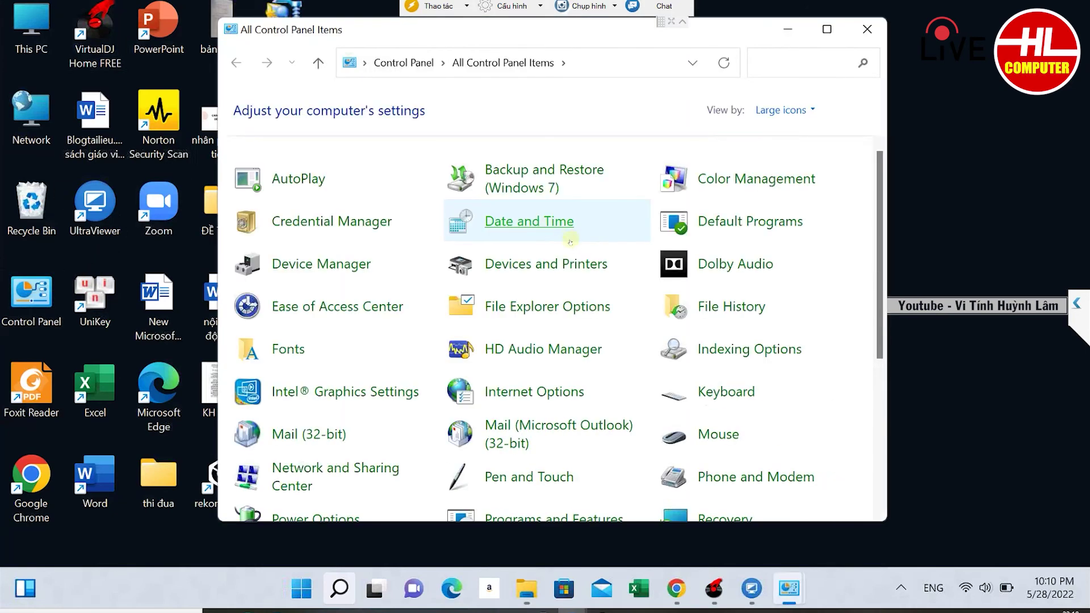
left_click(562, 271)
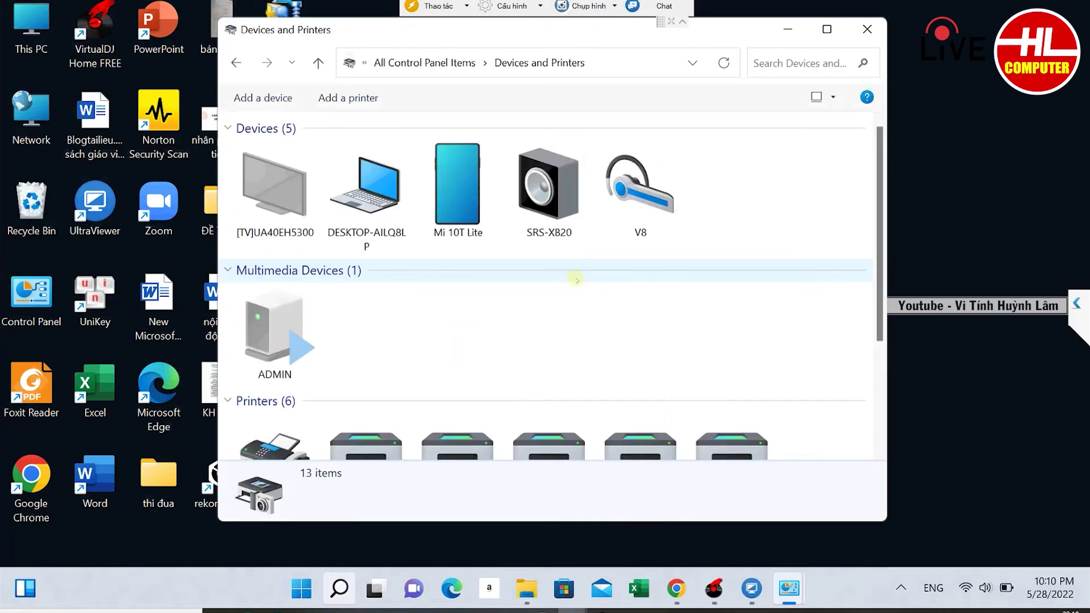
scroll(575, 278, "down", 3)
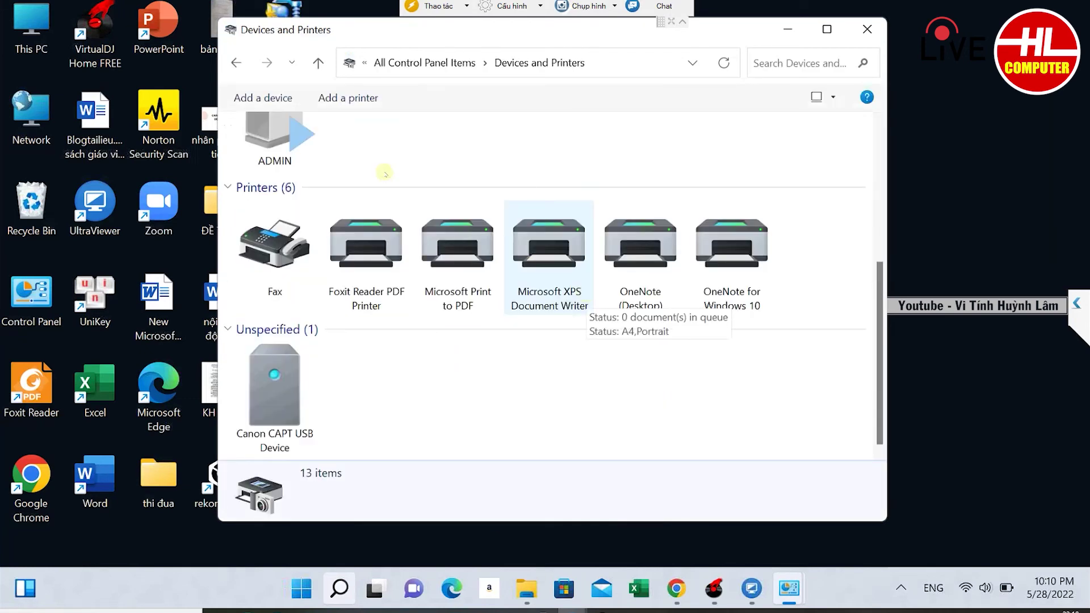
left_click(346, 102)
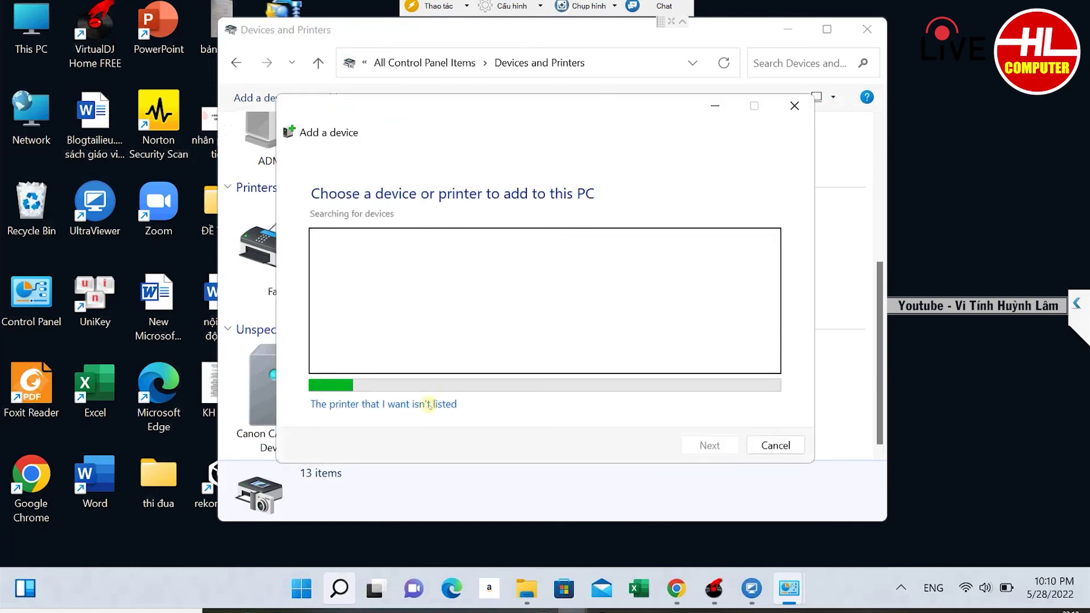
Step: Choose a local printer with manual settings and select port USB002
left_click(427, 405)
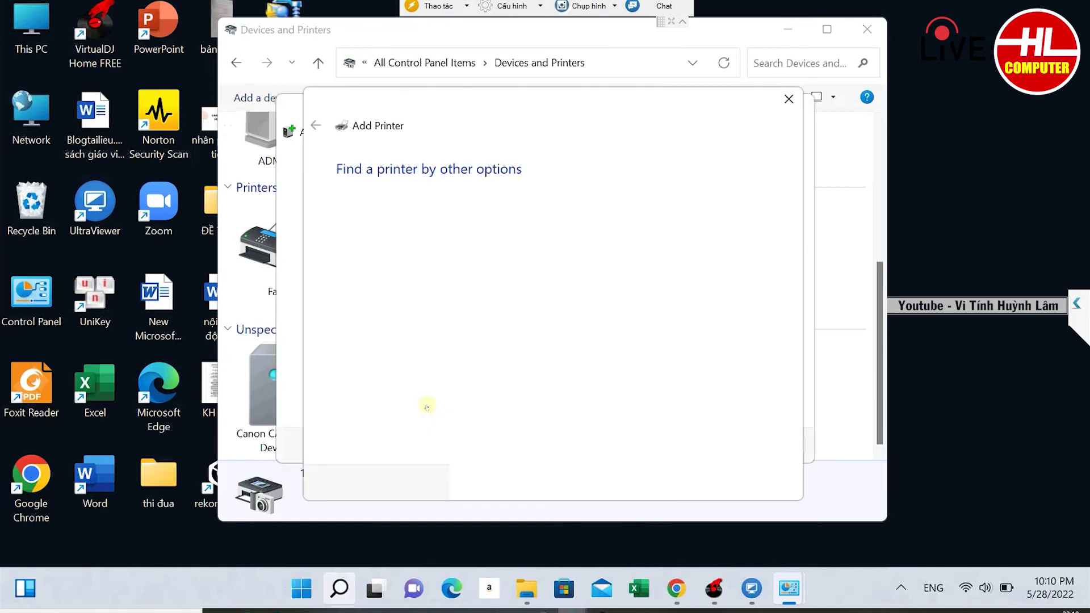
left_click(435, 403)
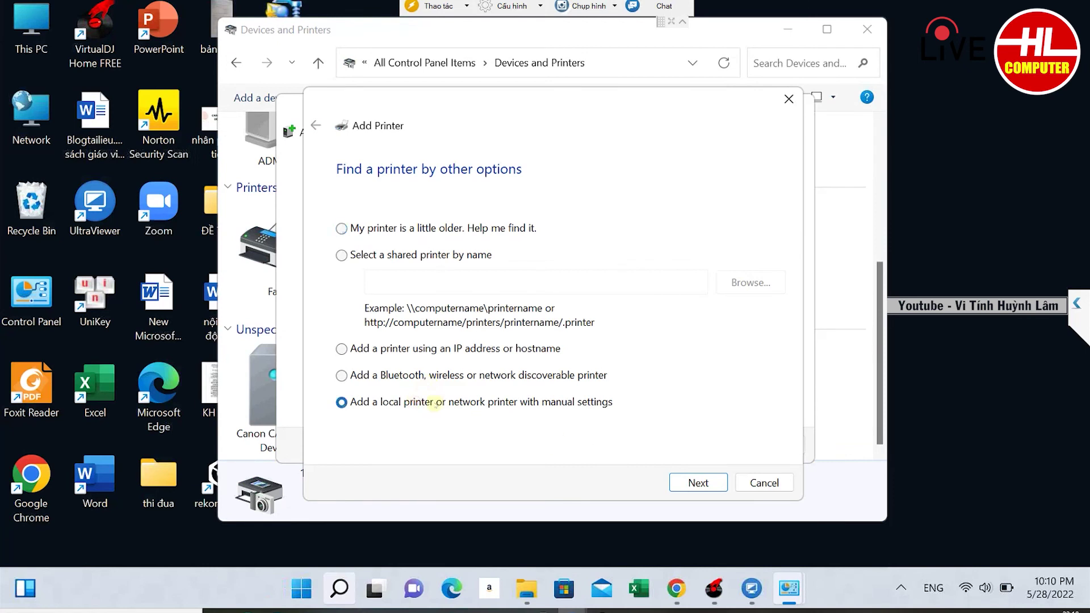
left_click(690, 488)
left_click(620, 241)
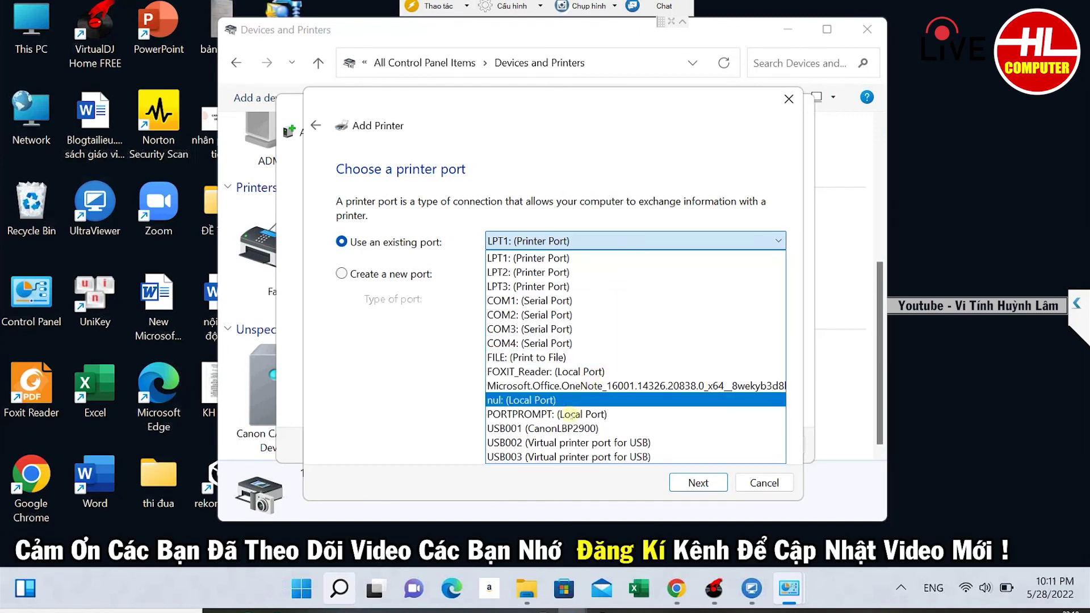
left_click(562, 443)
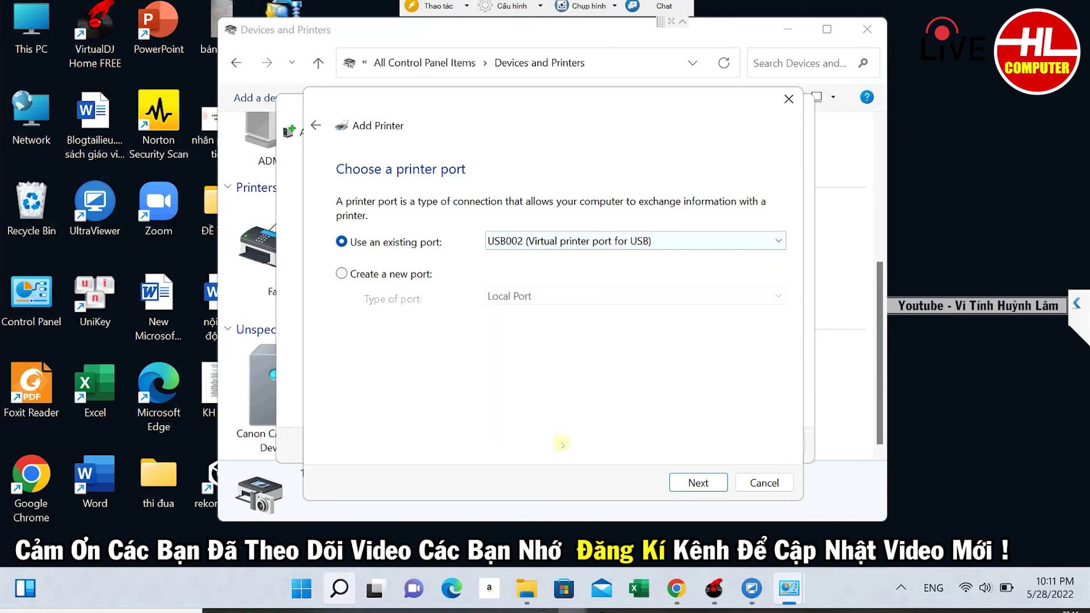
Step: Keep the installed driver and finish adding it as Canon LBP2900 (Copy 2)
left_click(691, 483)
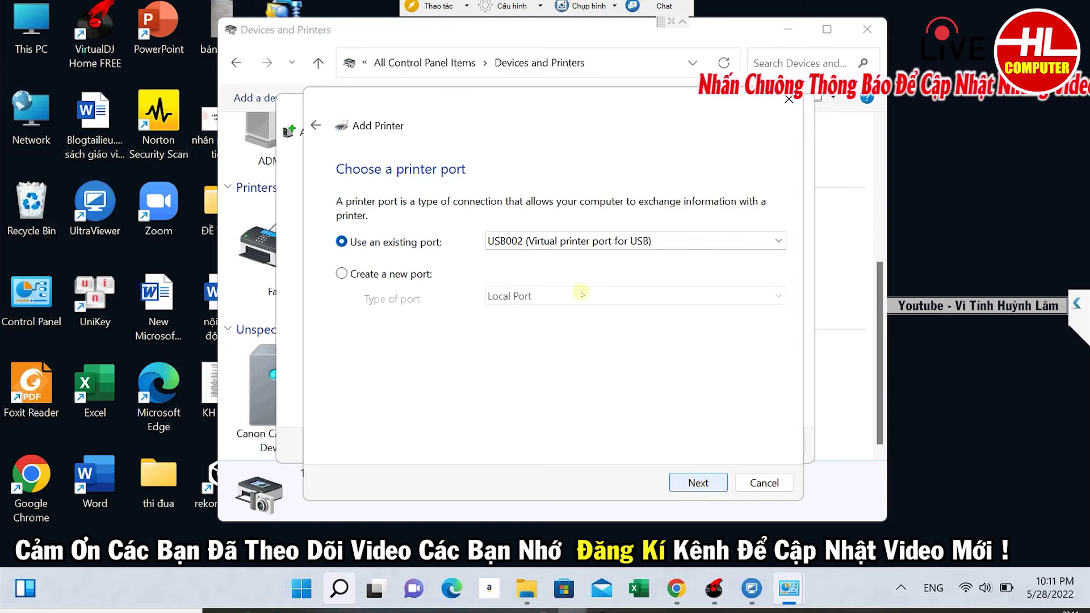
key("Return")
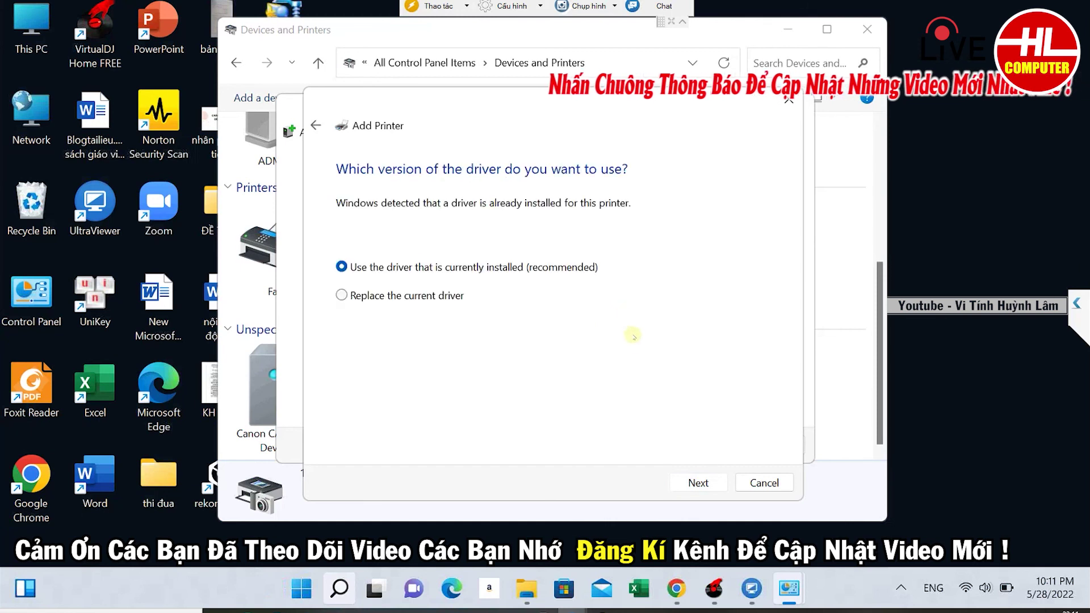
left_click(690, 487)
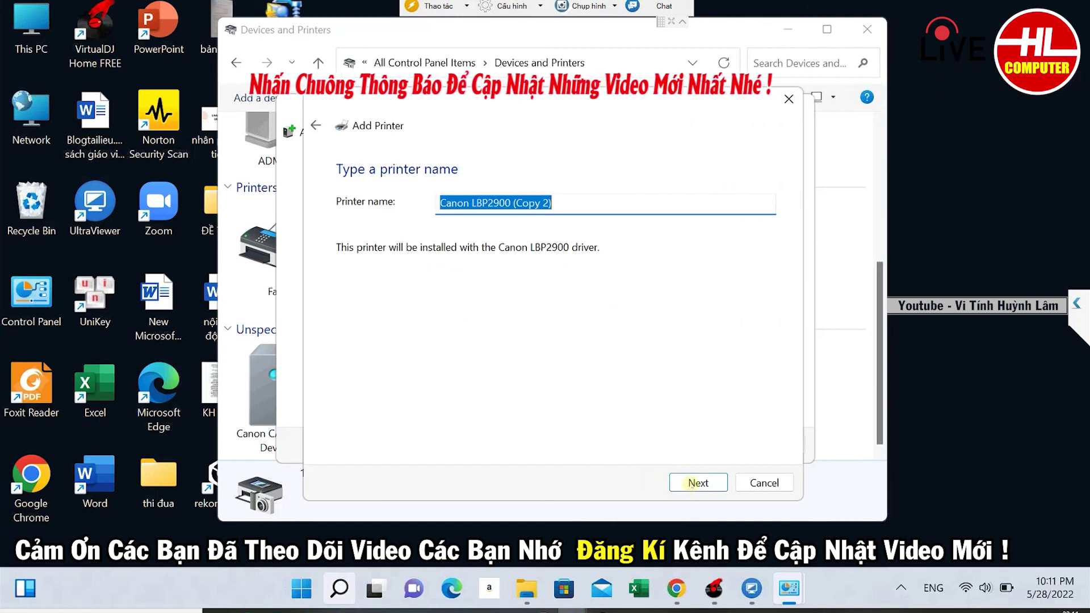
left_click(691, 484)
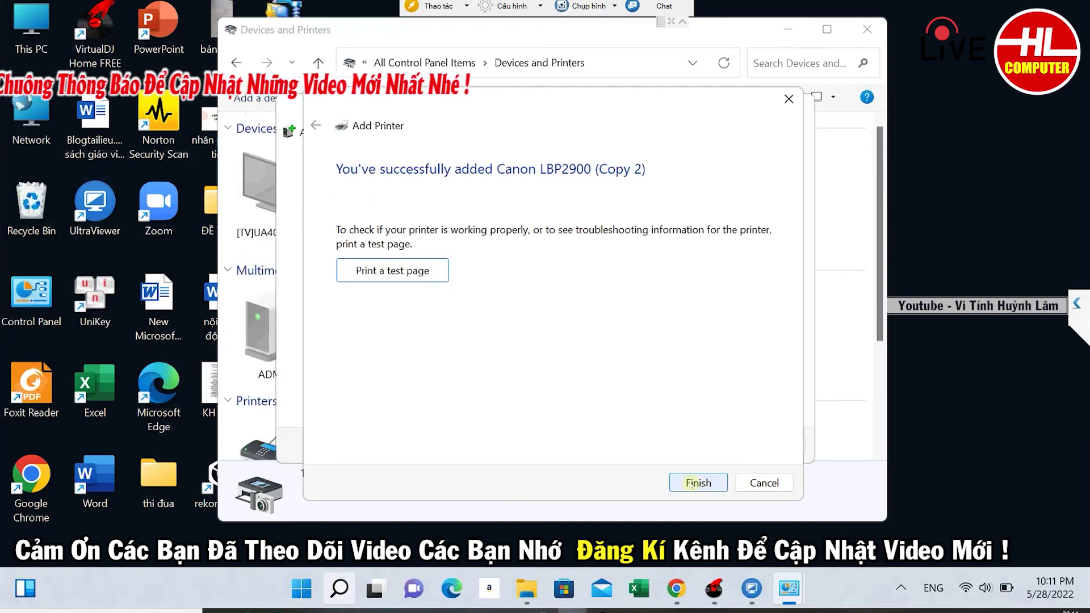
left_click(690, 483)
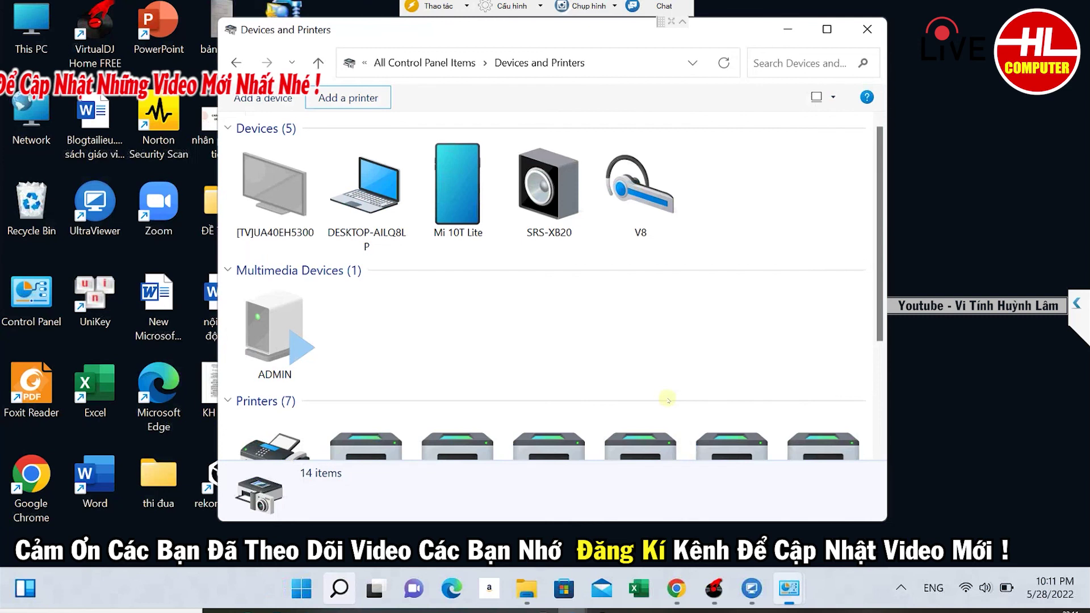
Step: Set Canon LBP2900 (Copy 2) as the default printer and confirm the change
scroll(664, 390, "down", 3)
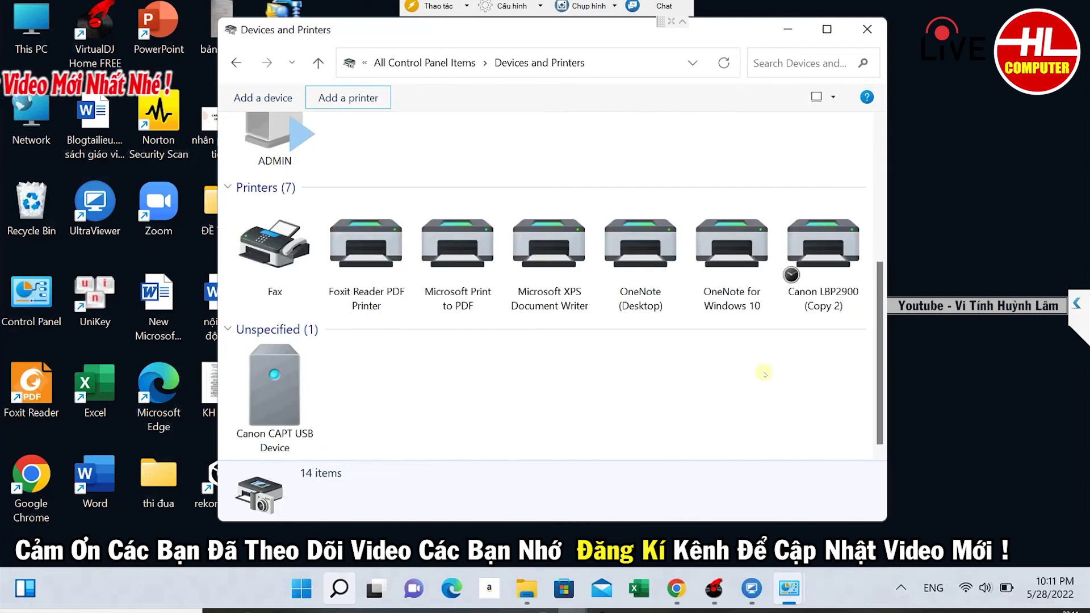
left_click(807, 267)
right_click(807, 266)
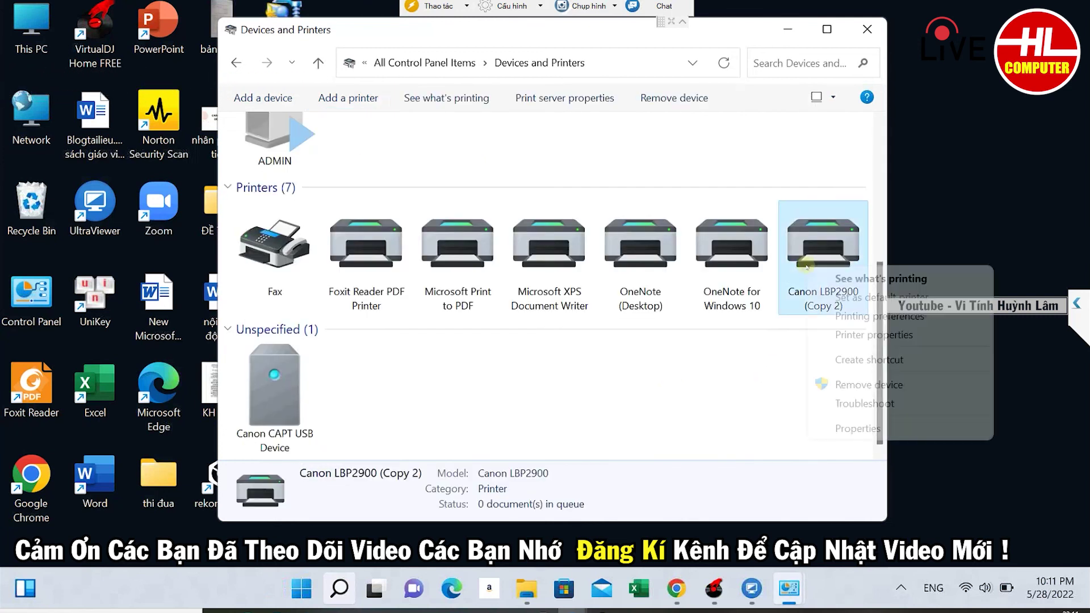
left_click(849, 297)
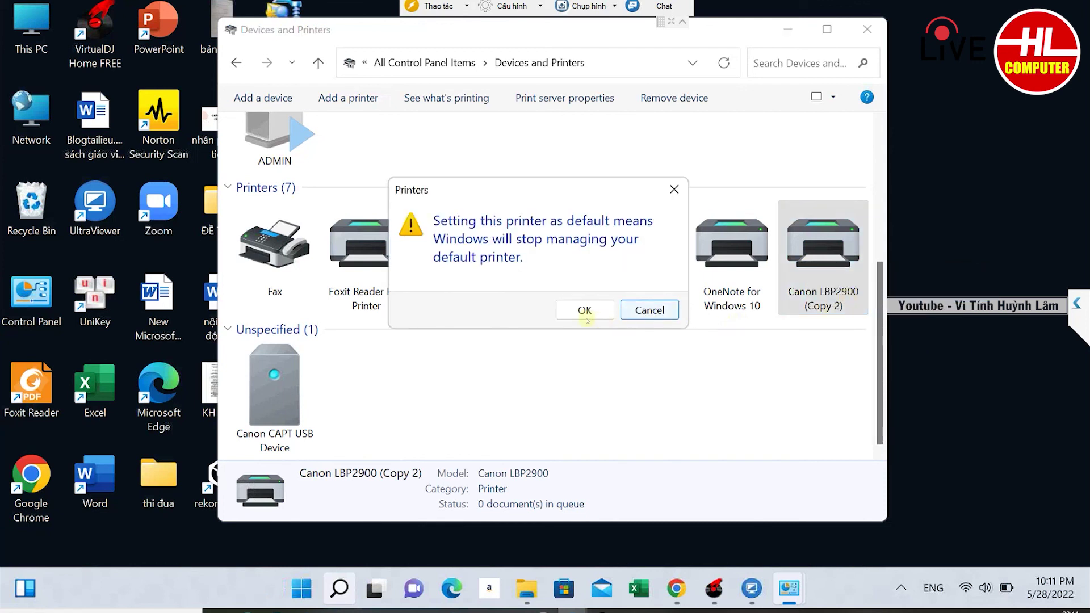
left_click(585, 311)
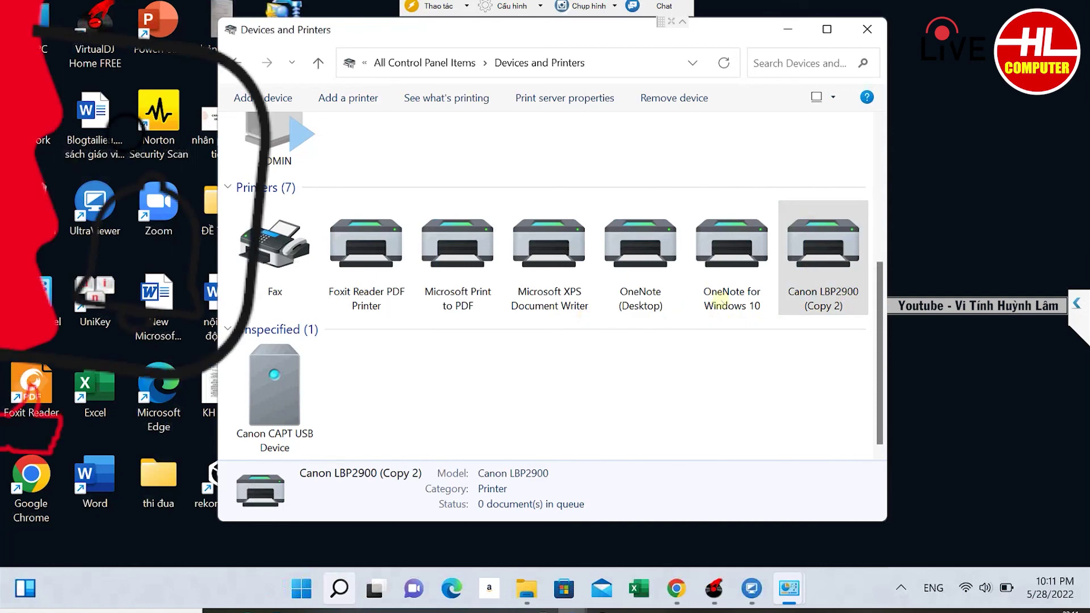
Step: Open Canon LBP2900 (Copy 2)'s print queue and check its Printer menu
scroll(780, 274, "up", 4)
scroll(780, 273, "down", 4)
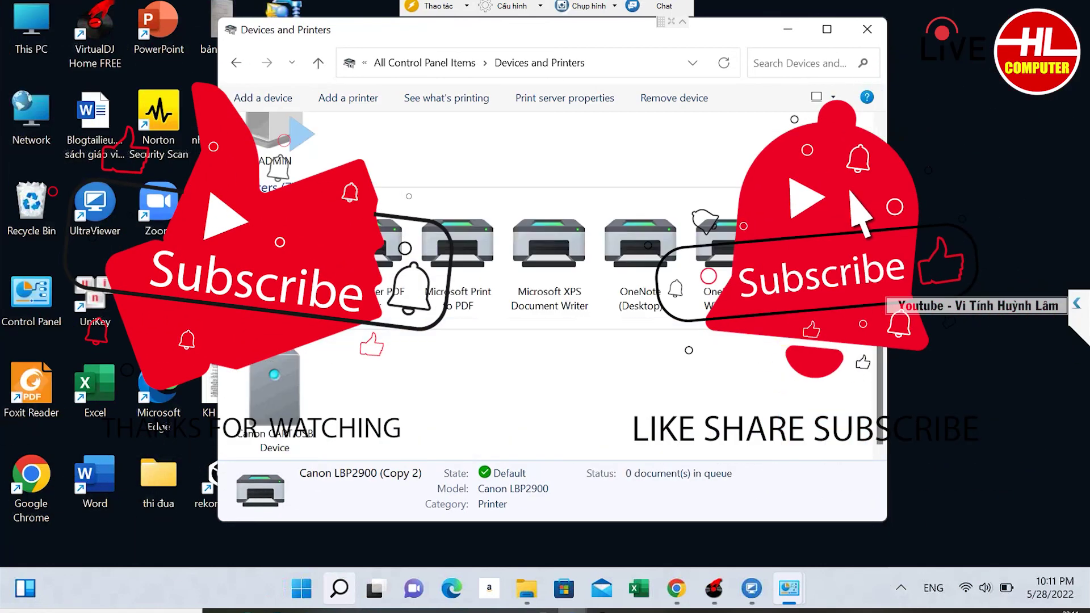
key("Return")
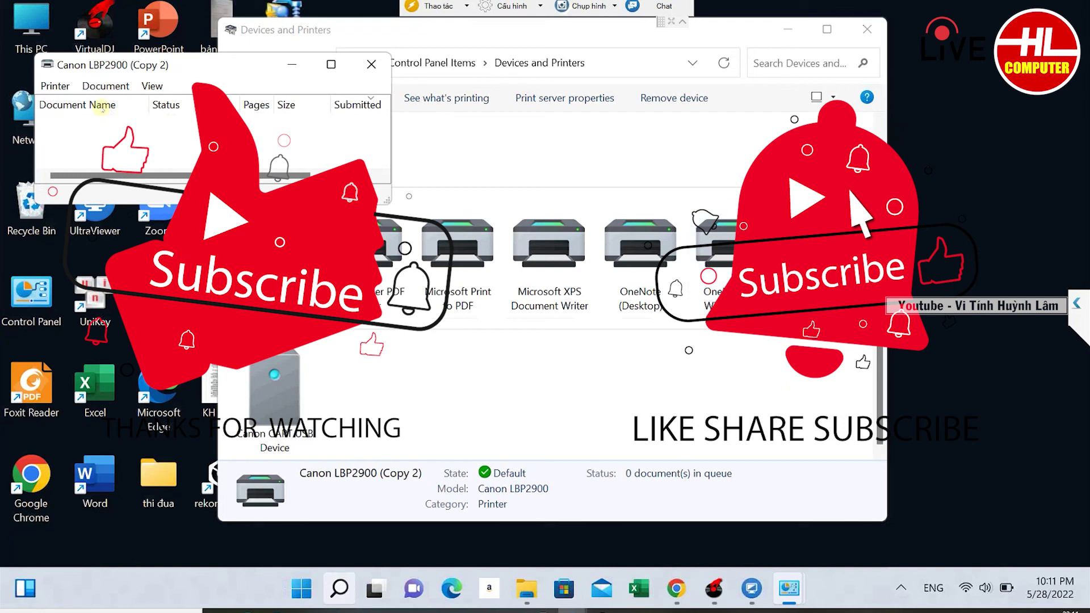
left_click(43, 87)
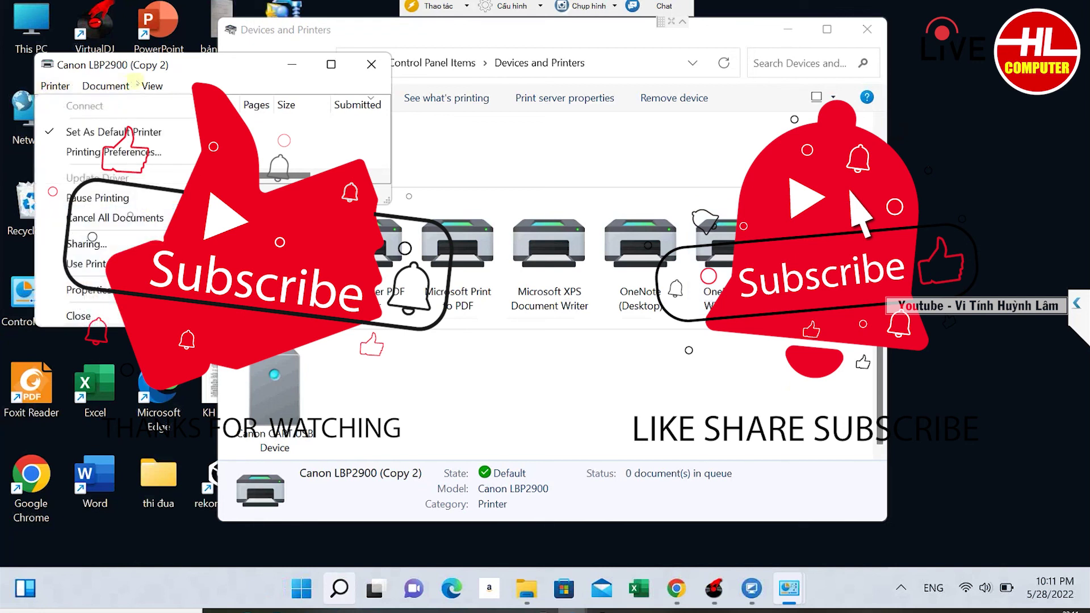